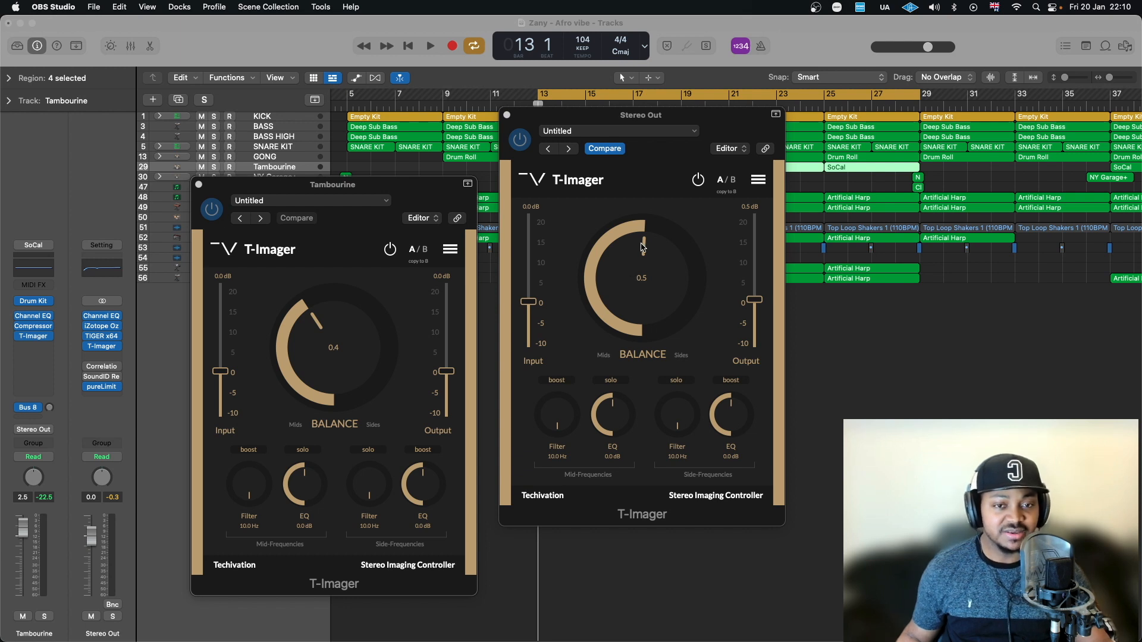
Sweep the balance of the Stereo Out T-Imager up to 0.8 and bring it back to 0.5
left_click_drag(640, 232, 684, 98)
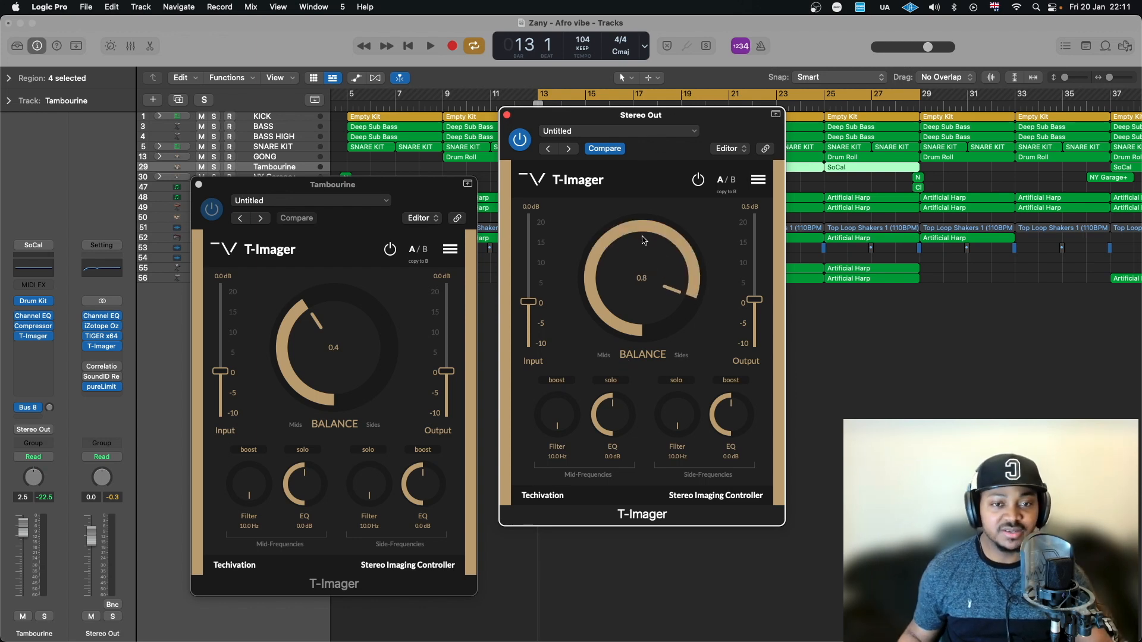
left_click_drag(642, 240, 632, 297)
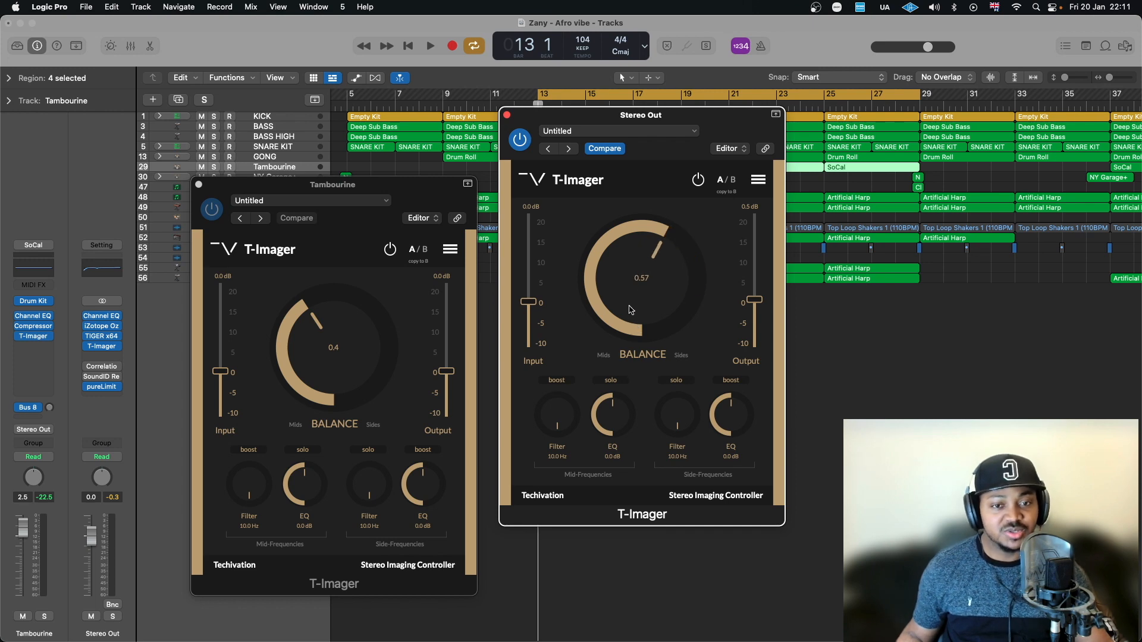
left_click_drag(625, 252, 623, 291)
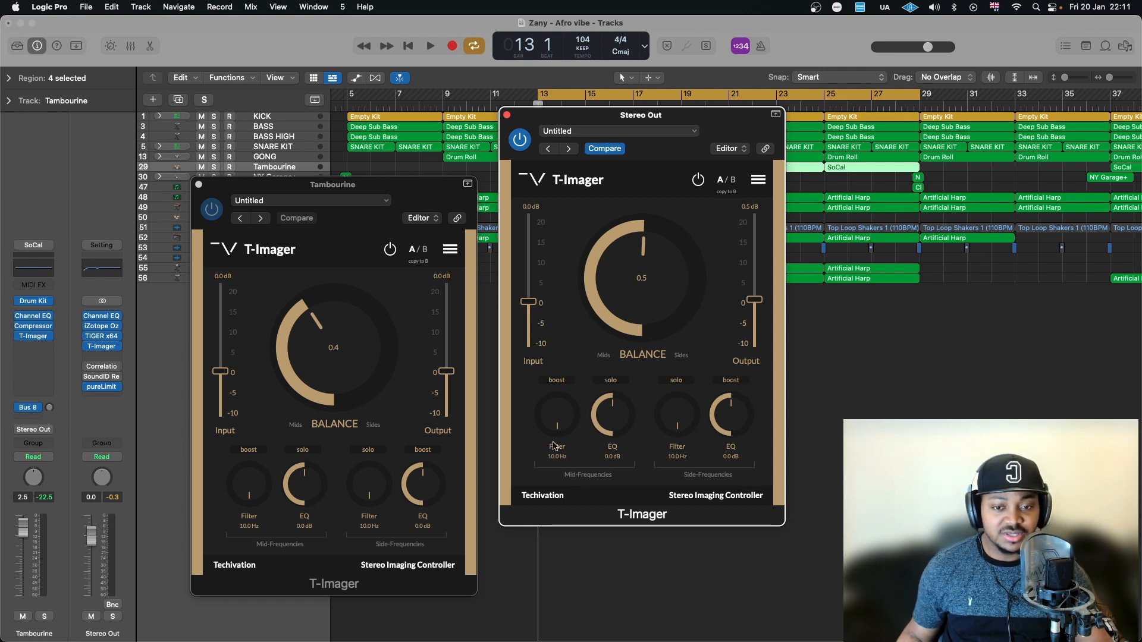
Try the mid and side boosts and the mid solo on the Stereo Out T-Imager, leaving only the side solo enabled
left_click(558, 381)
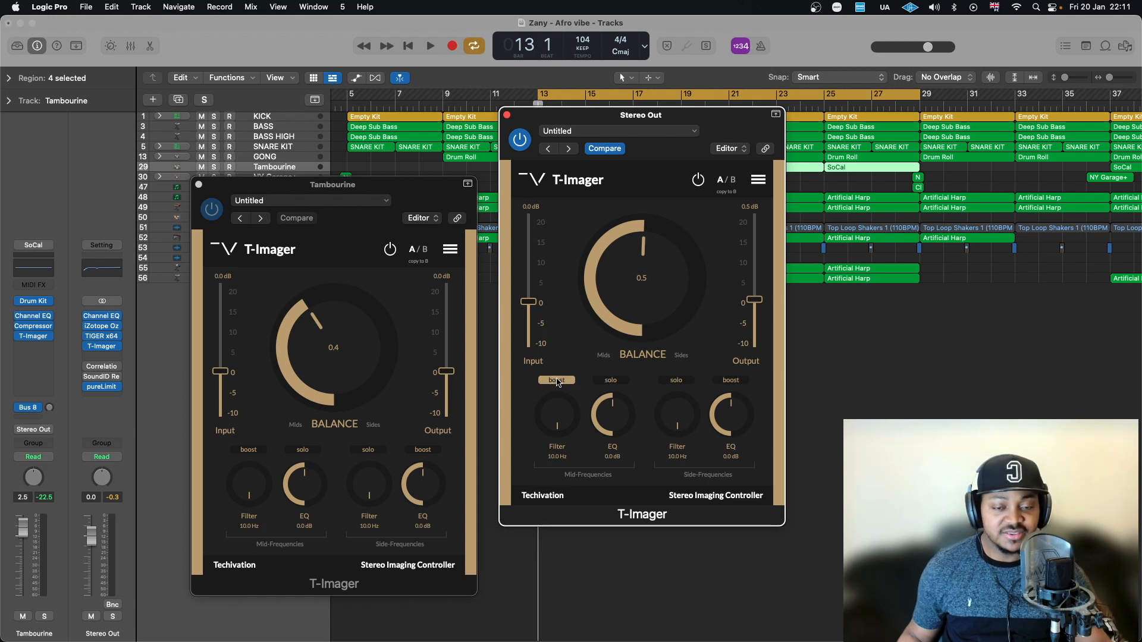
left_click(736, 384)
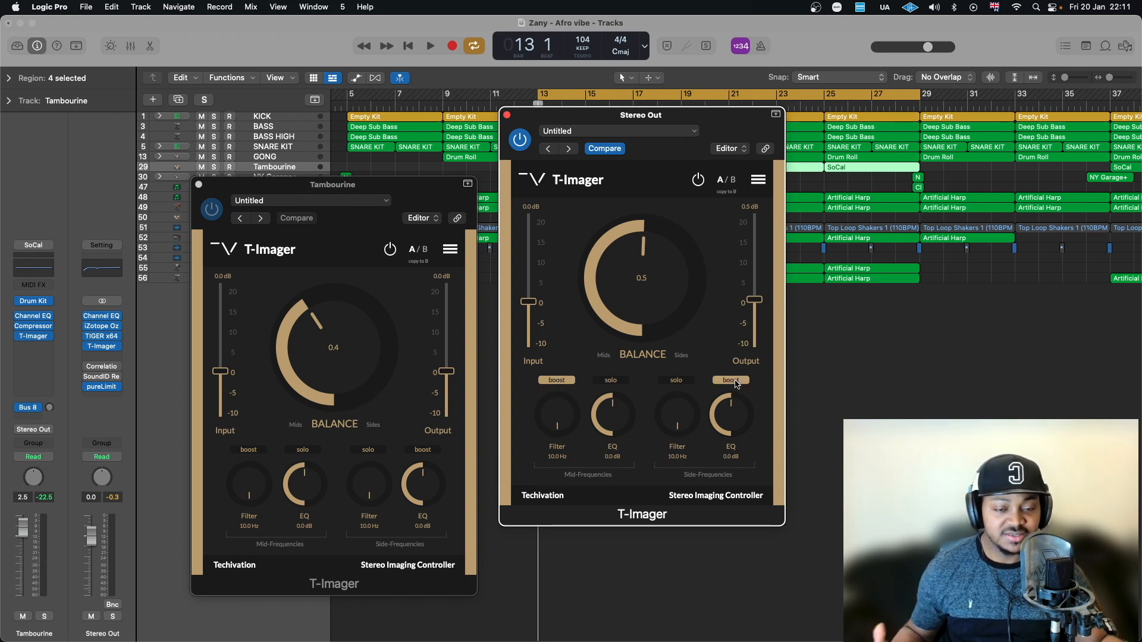
left_click(613, 382)
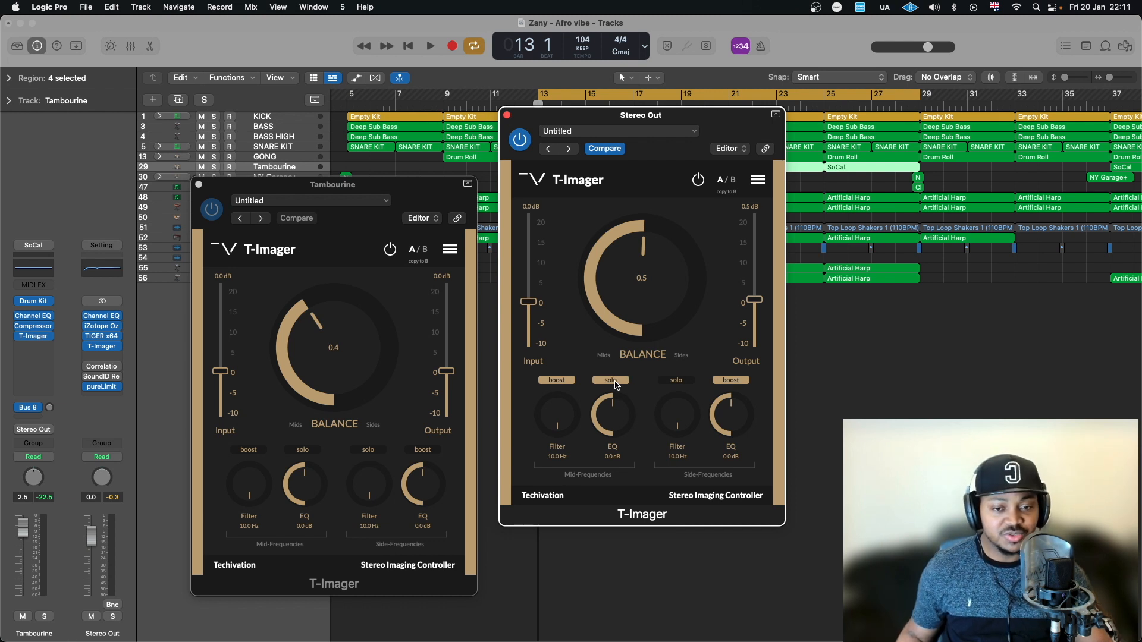
left_click(688, 382)
left_click(550, 381)
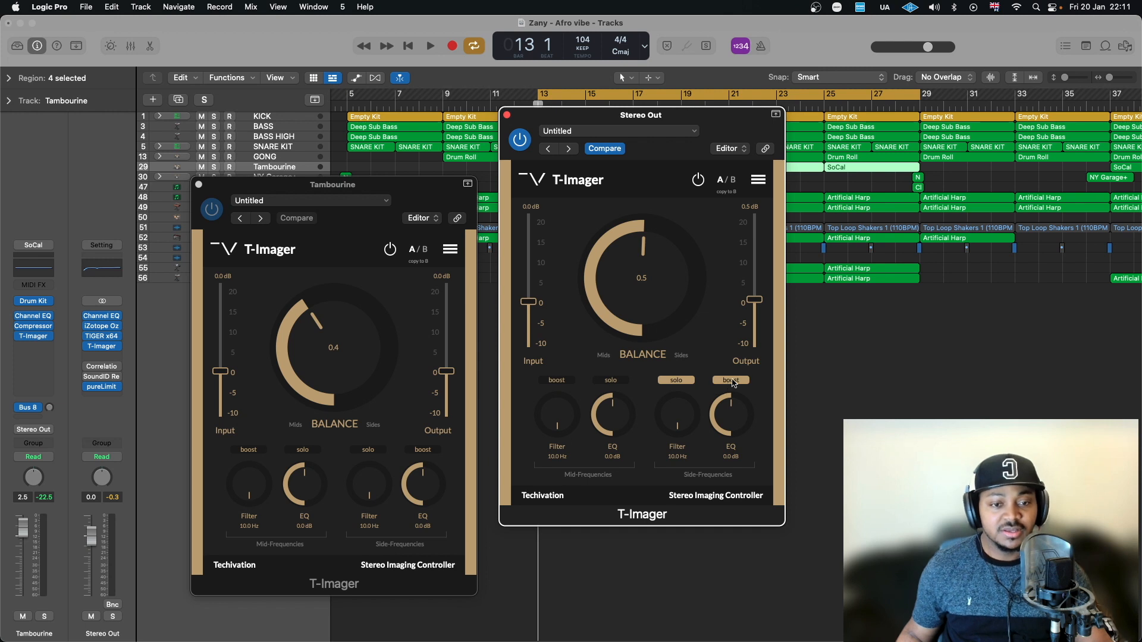
left_click(731, 382)
Set the Stereo Out T-Imager's mid filter to 104.2 Hz and its side filter to 52.3 Hz
left_click_drag(553, 426, 552, 411)
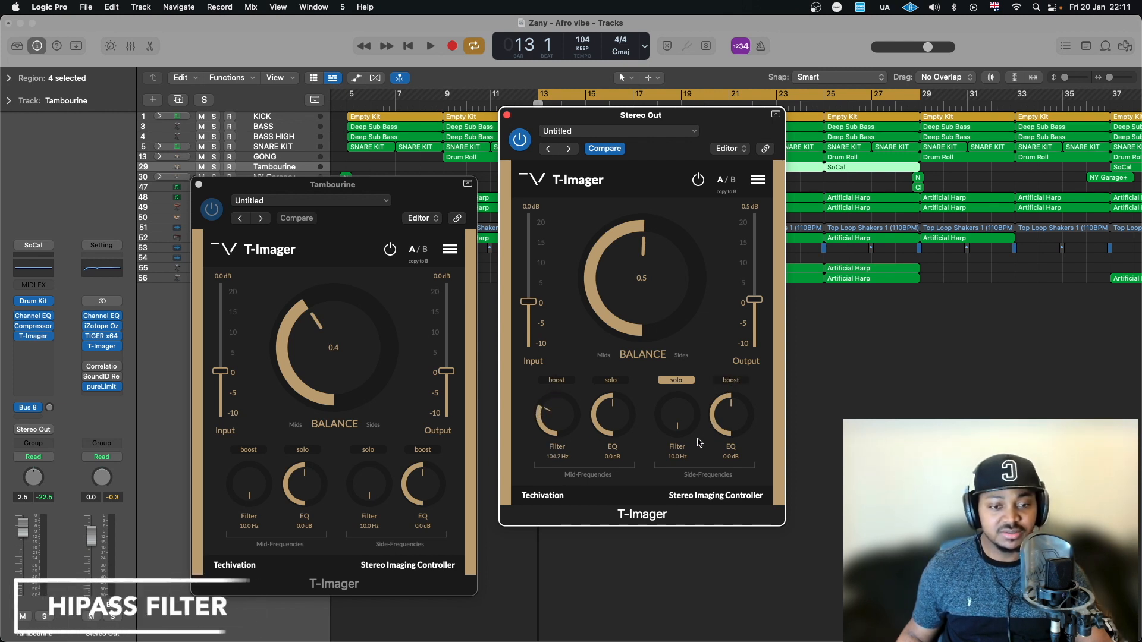
left_click_drag(677, 420, 676, 408)
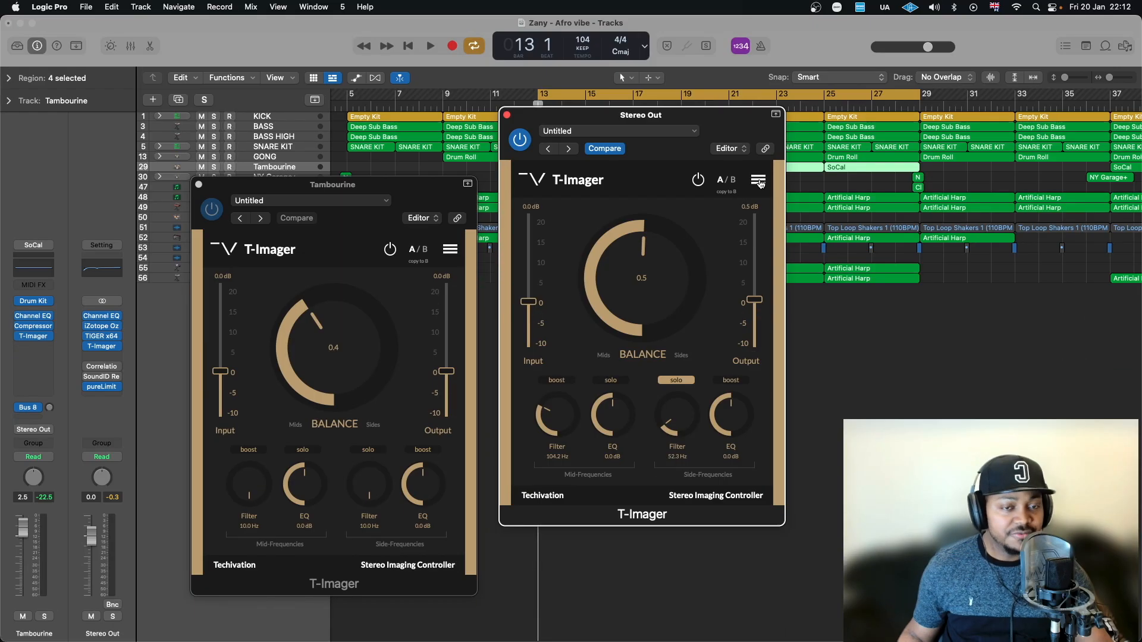
Review the T-Imager's options for presets, oversampling, GUI scale, tooltips and support, without changing any
left_click(758, 179)
mouse_move(823, 234)
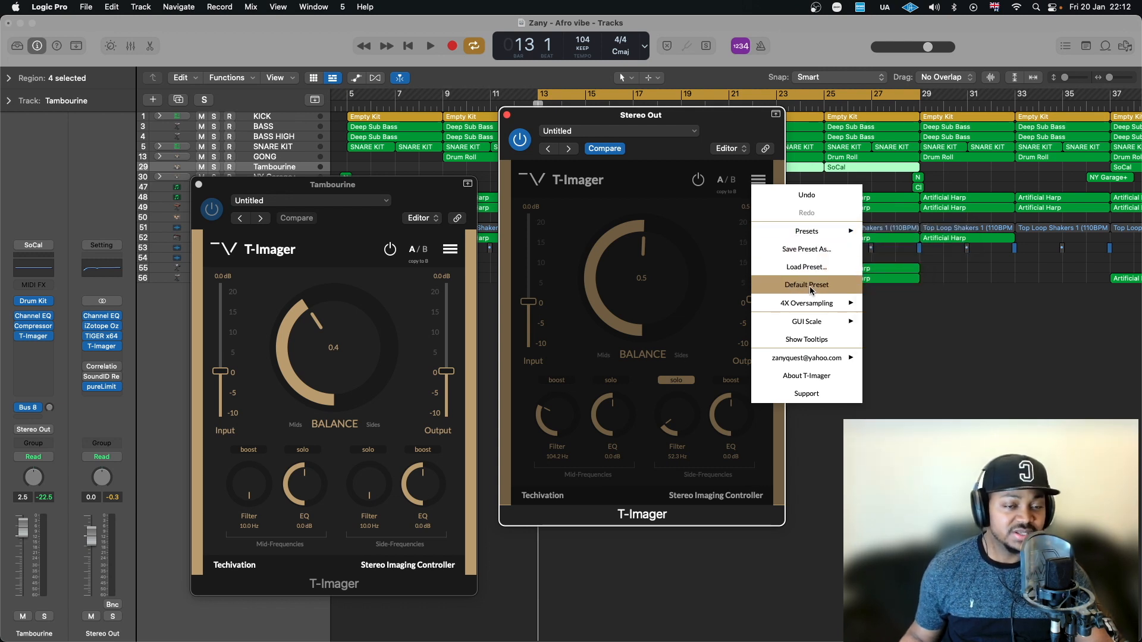
mouse_move(789, 309)
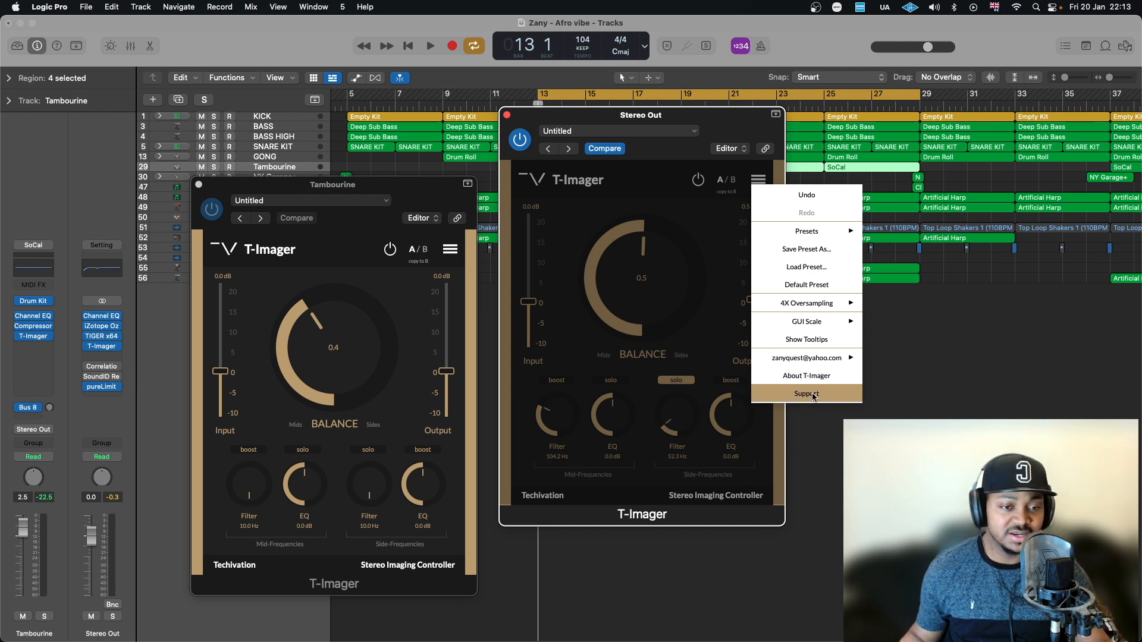
left_click(701, 240)
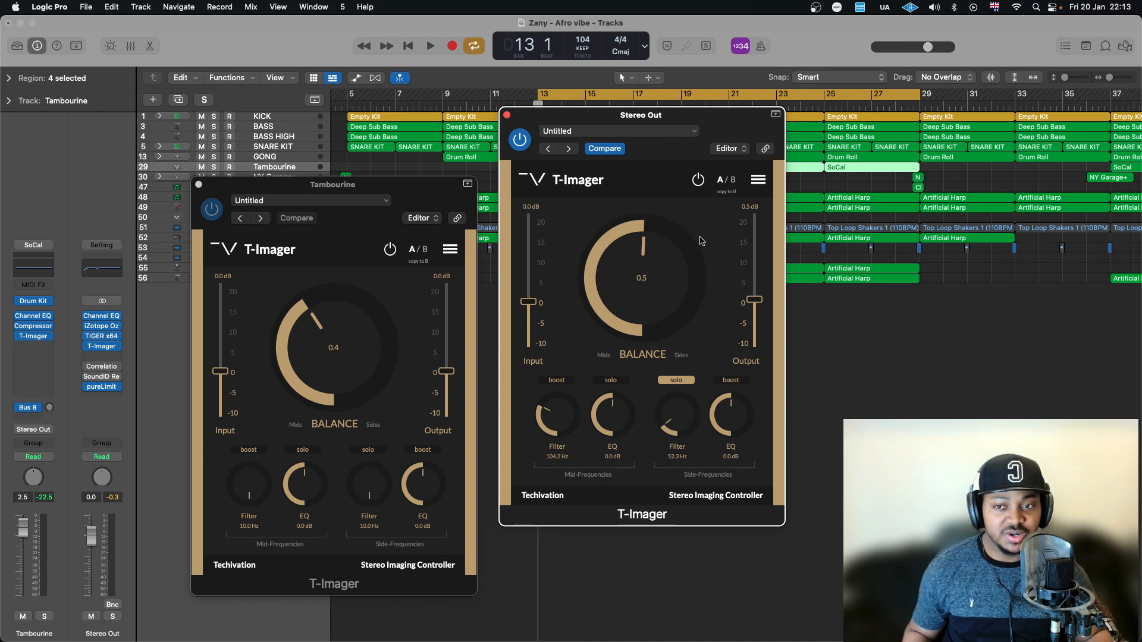
Close the Stereo Out T-Imager and play the cycled section of the full mix
left_click(507, 115)
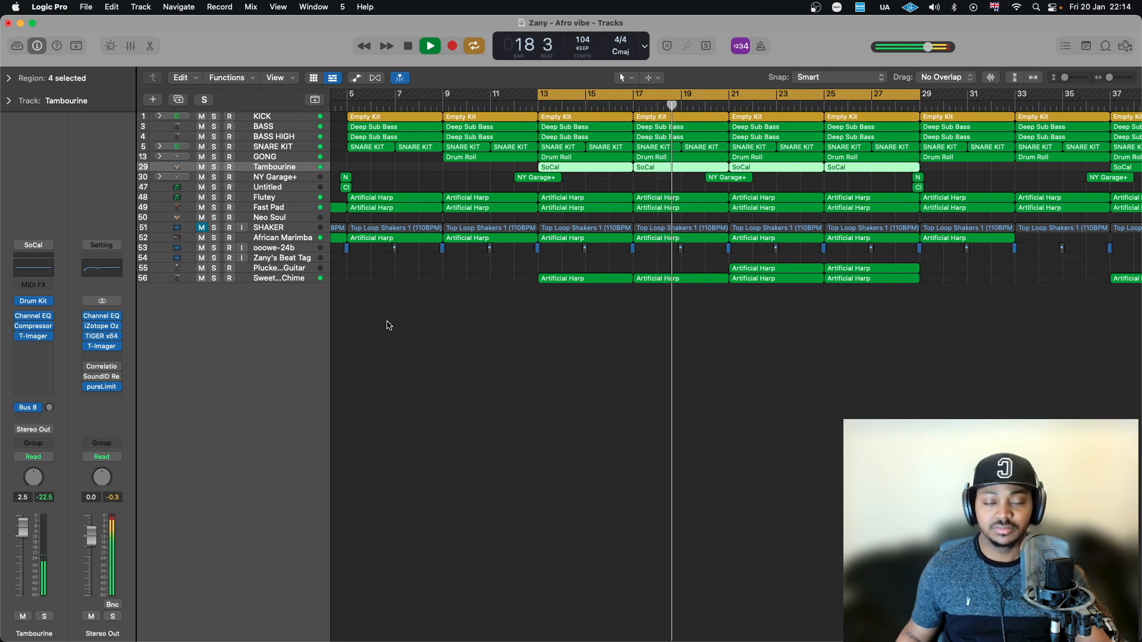
scroll(392, 323, "right", 1)
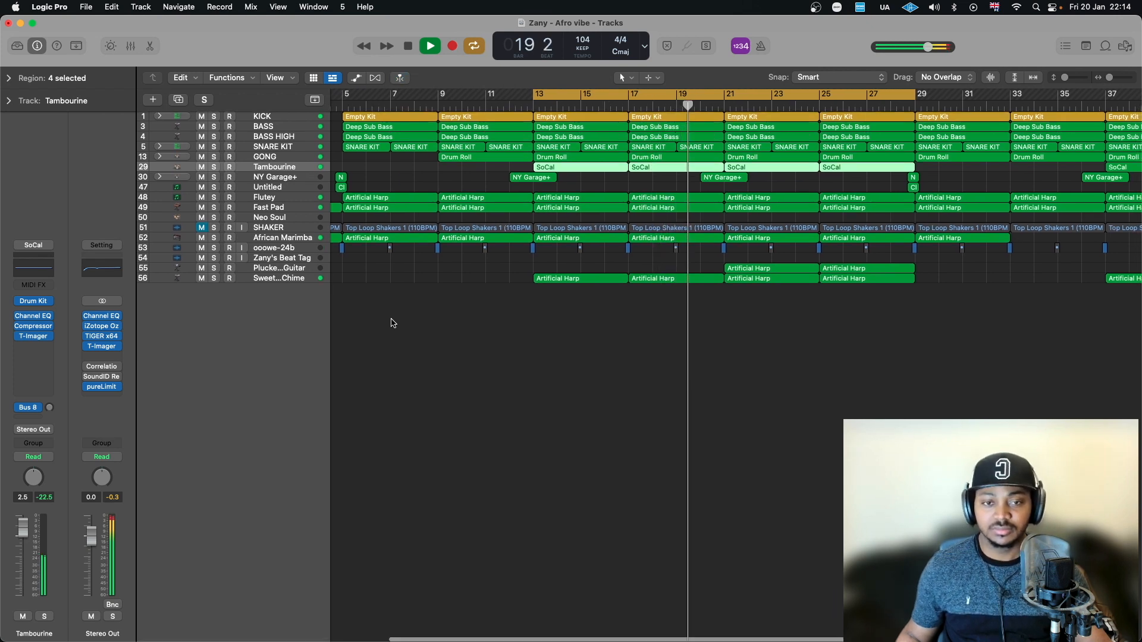
scroll(393, 324, "right", 3)
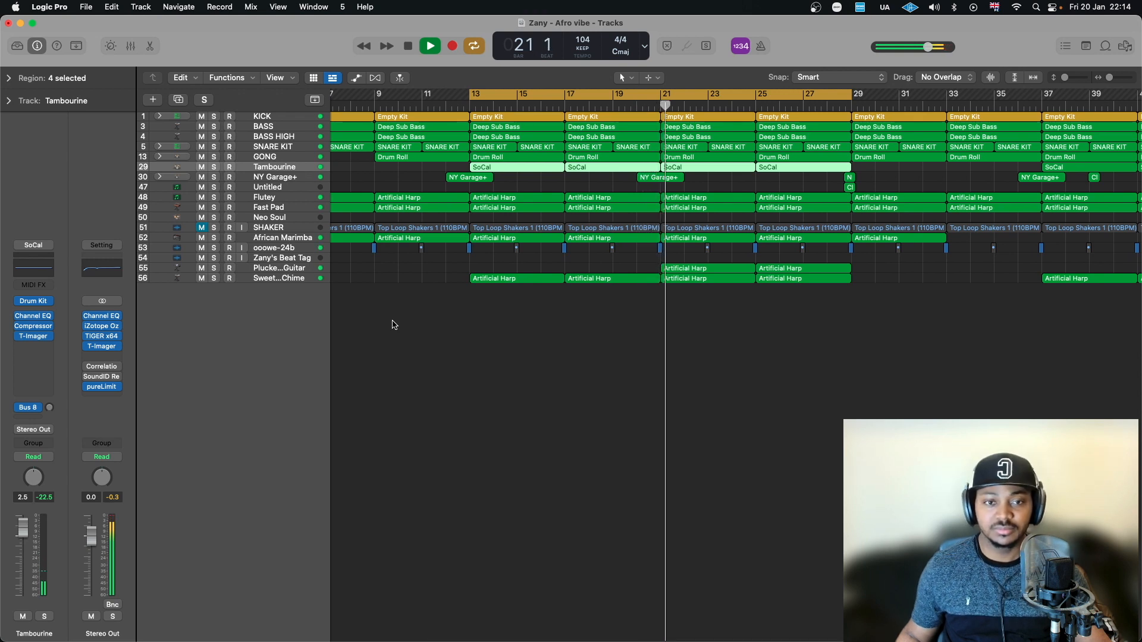
key("space")
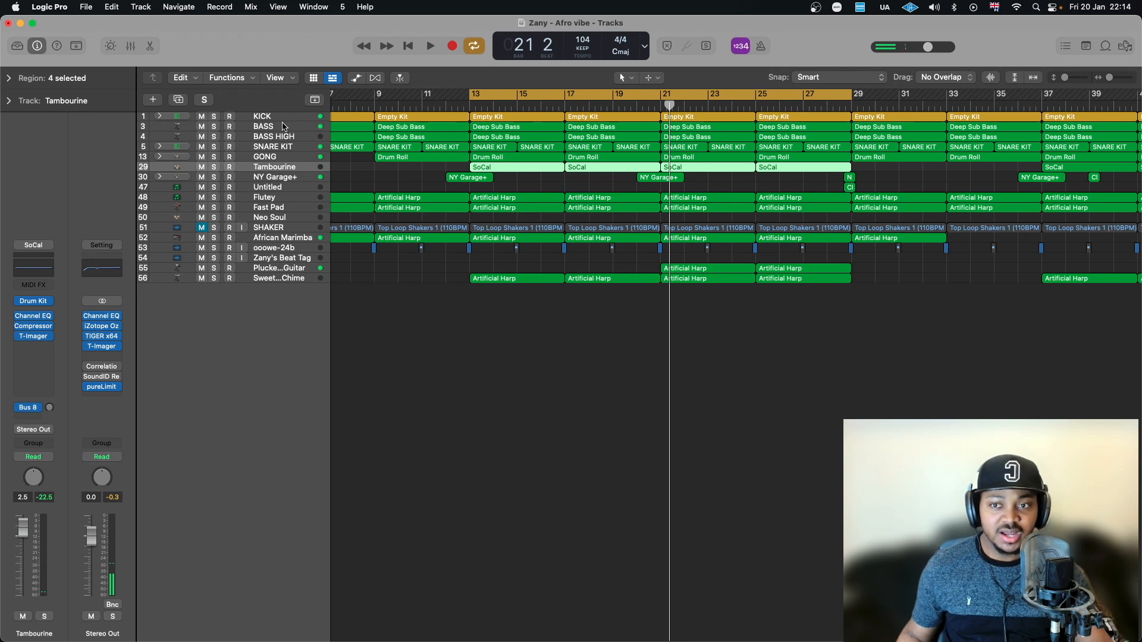
Disarm the KICK track, enable its T-Imager, and inspect the plug-in's settings before closing it
left_click(279, 117)
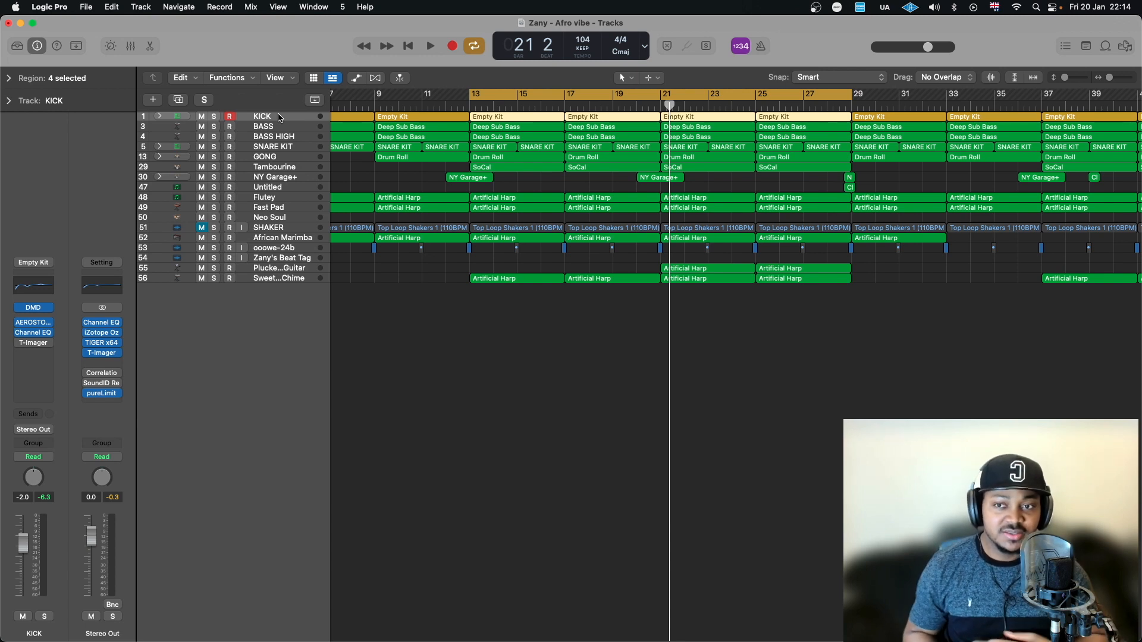
left_click(230, 117)
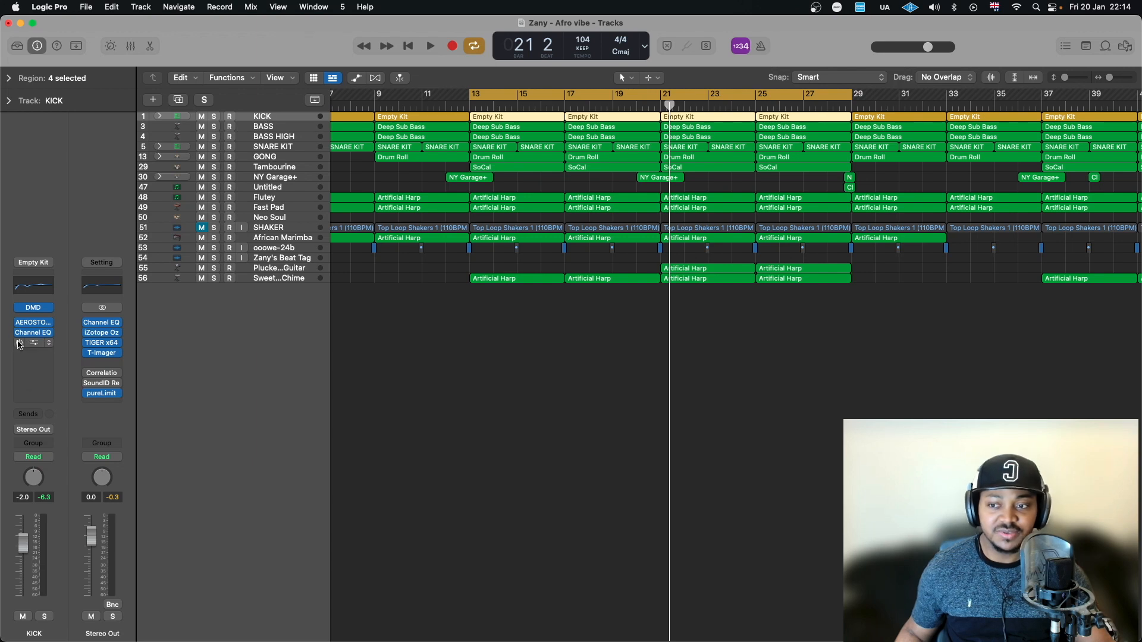
left_click(34, 344)
left_click_drag(617, 234, 647, 209)
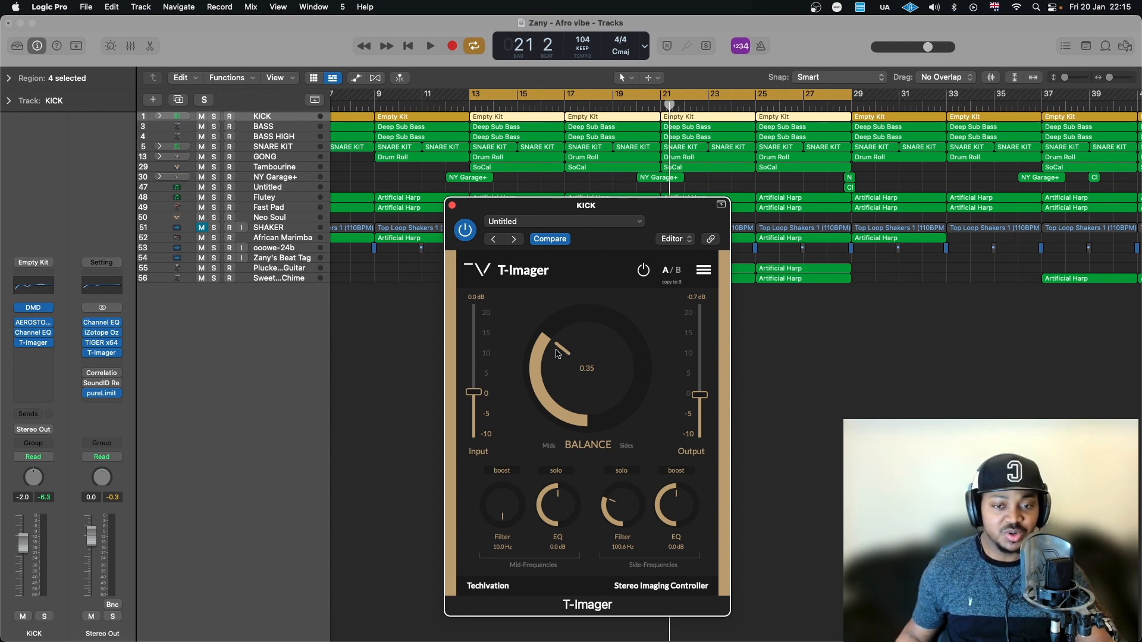
left_click(453, 205)
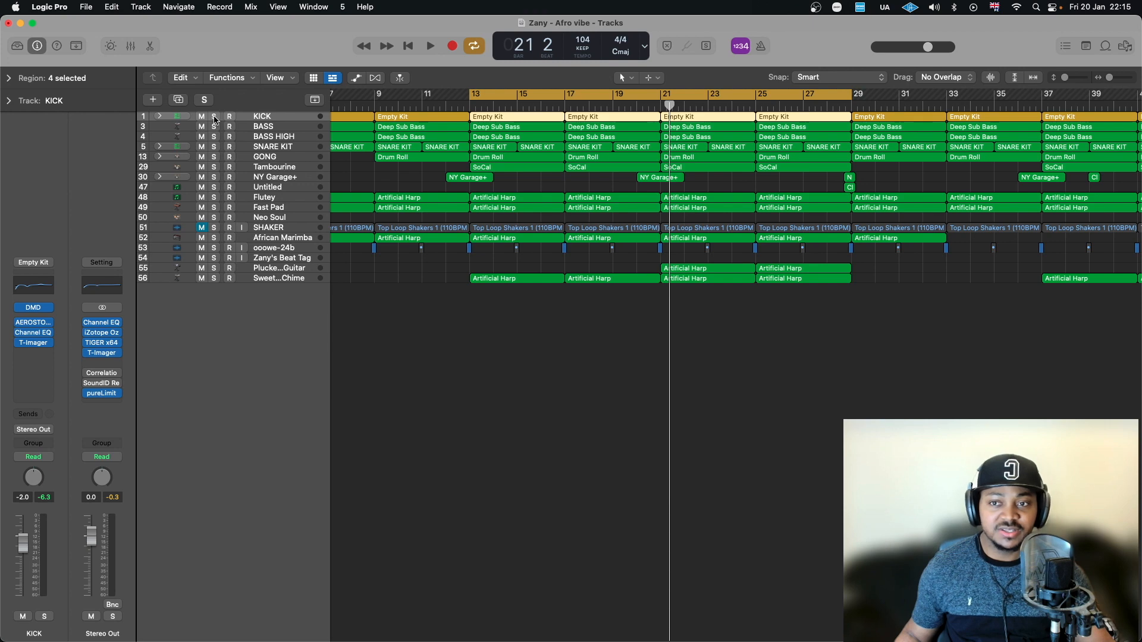
Solo the KICK track and audition it with its T-Imager
left_click(213, 116)
key("space")
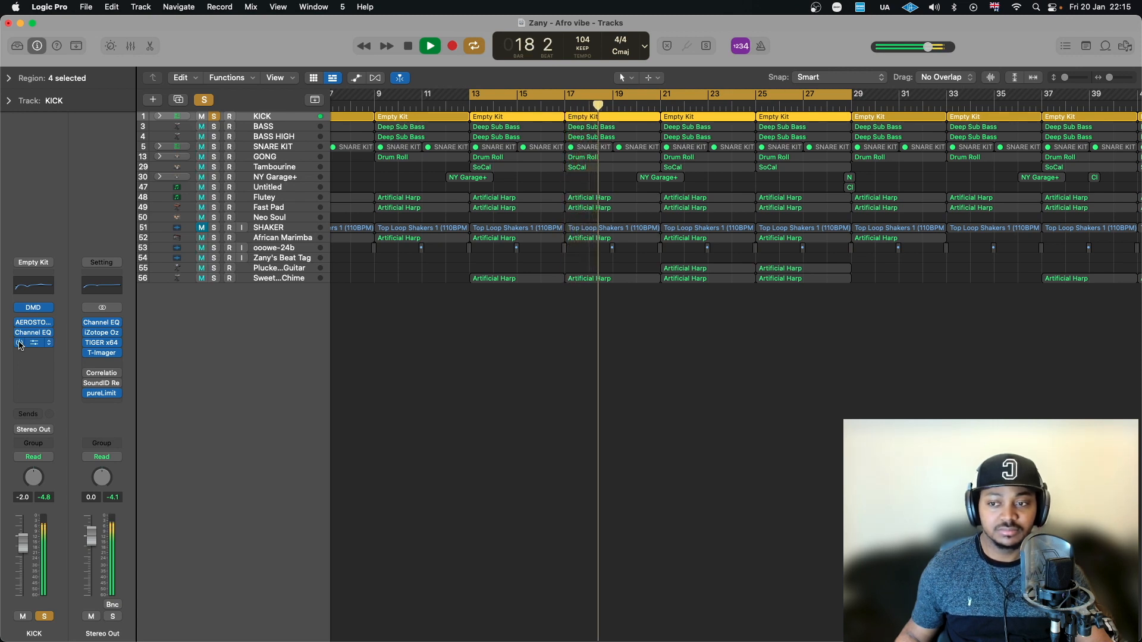
key("space")
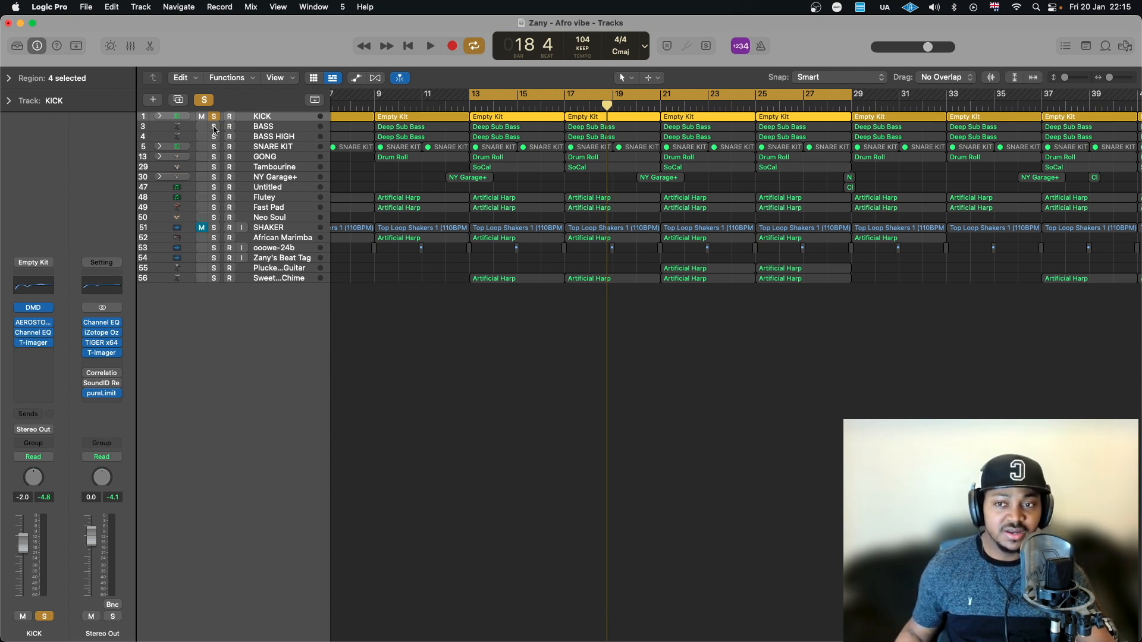
Solo the BASS track instead of KICK and open its T-Imager with the plug-in enabled
left_click(214, 126)
left_click(217, 117)
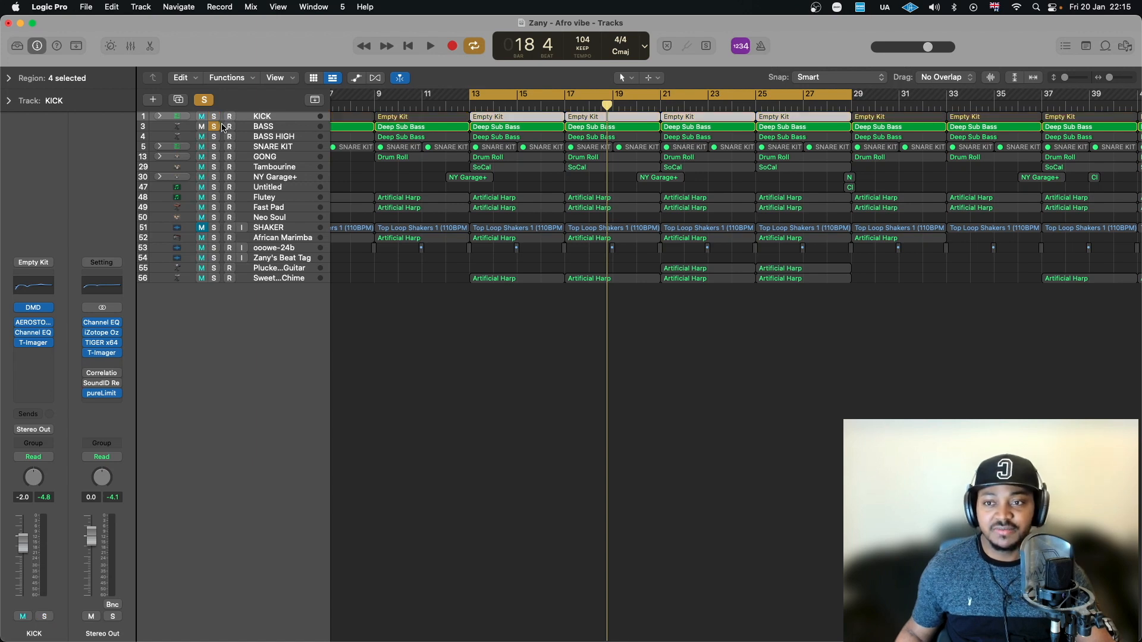
left_click(264, 127)
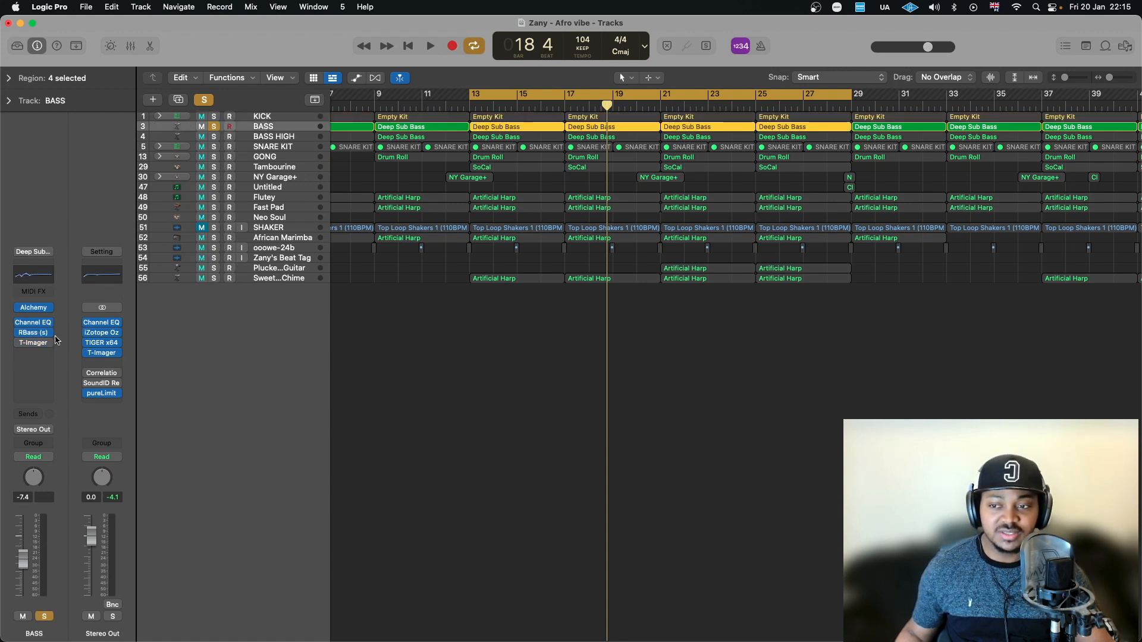
left_click(33, 342)
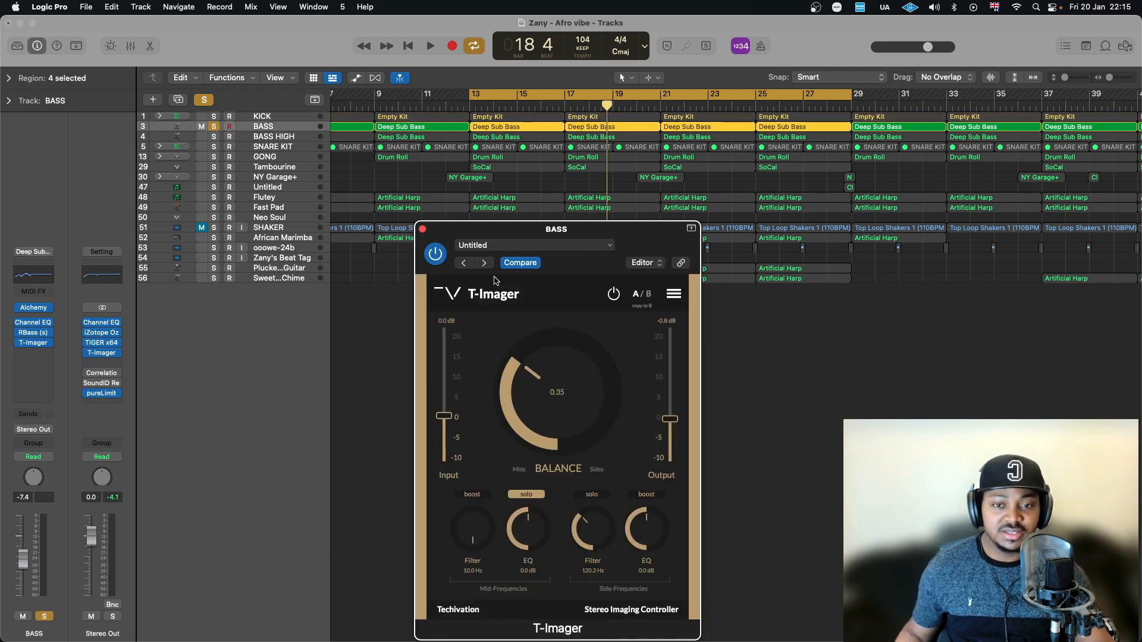
left_click_drag(610, 232, 616, 209)
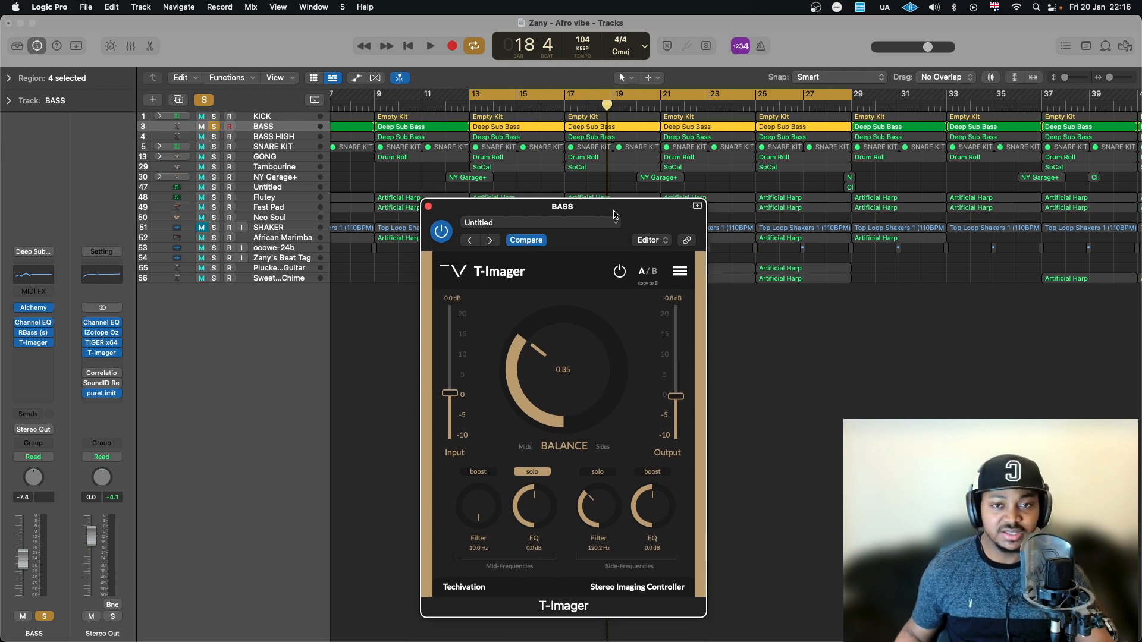
Audition the soloed BASS with its T-Imager bypassed and re-enabled, and close the plug-in
key("space")
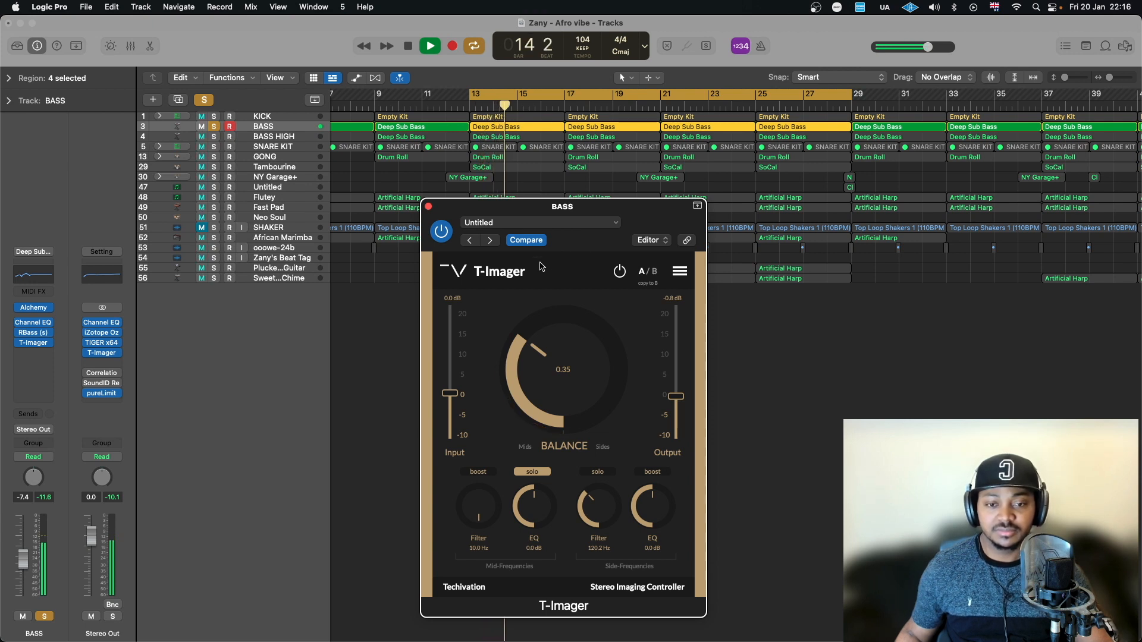
left_click(441, 232)
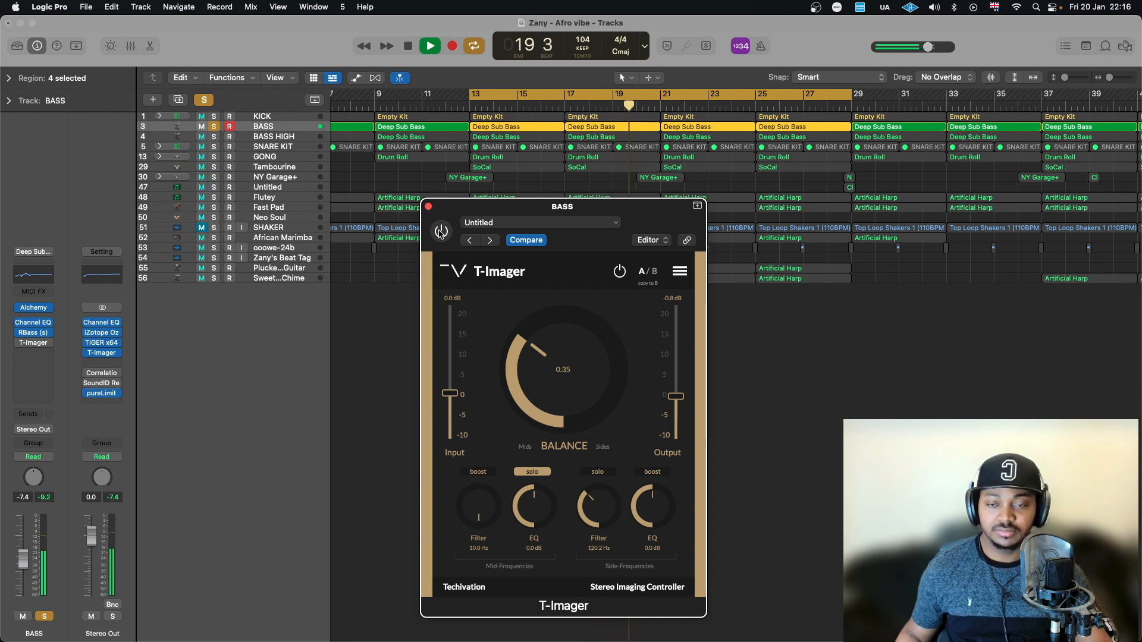
left_click(441, 231)
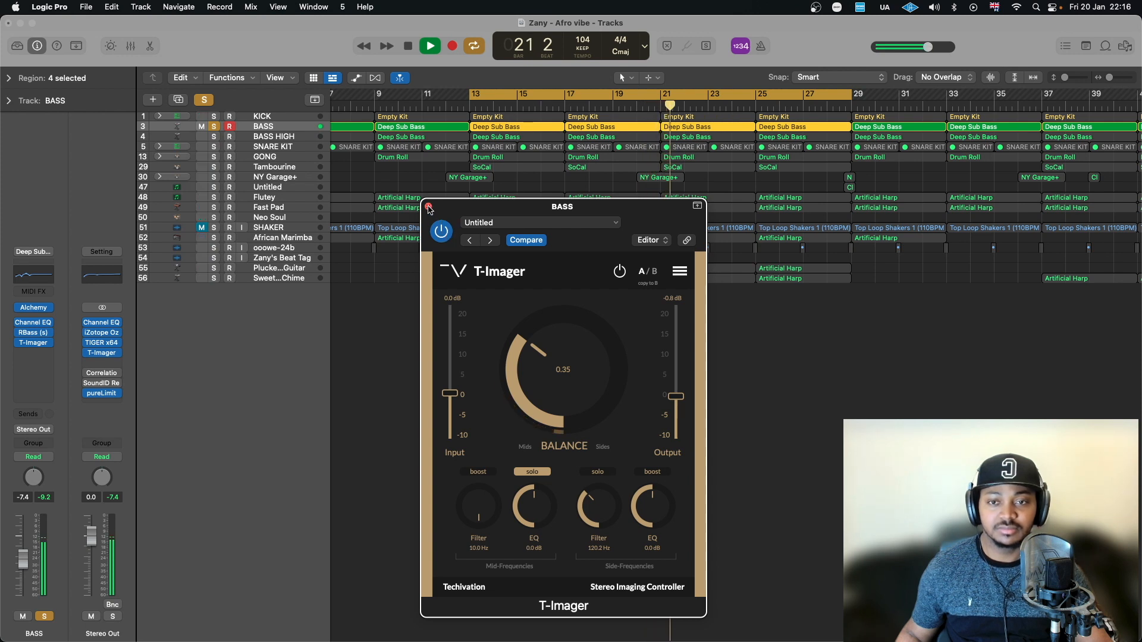
left_click(429, 207)
key("space")
Solo KICK together with BASS and audition both while viewing their channels in the mixer
left_click(214, 117)
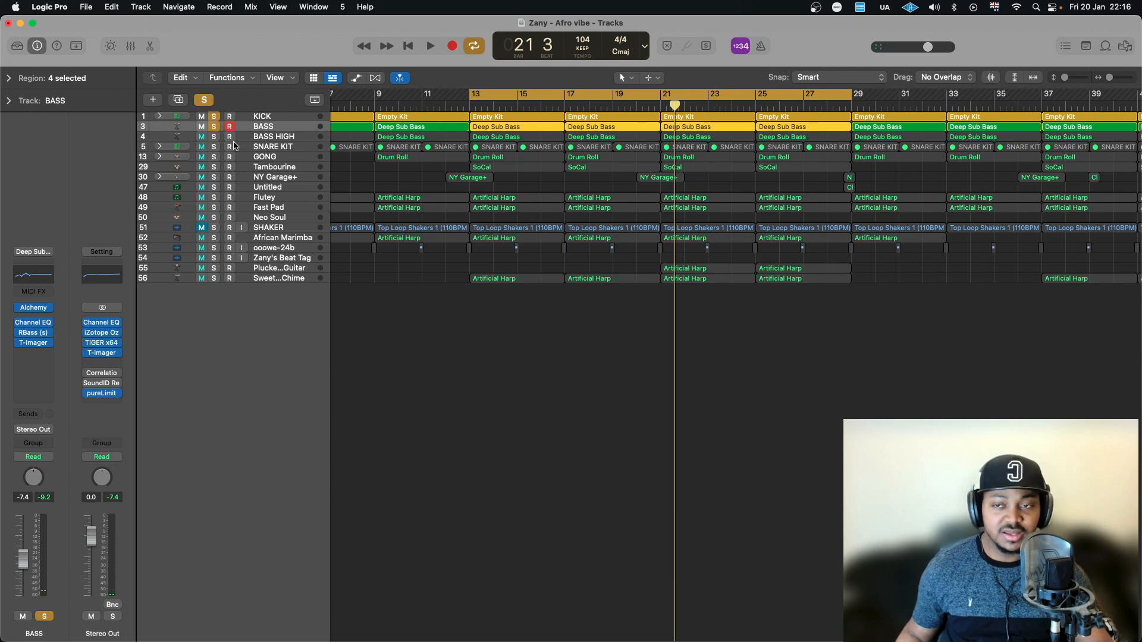
left_click(129, 47)
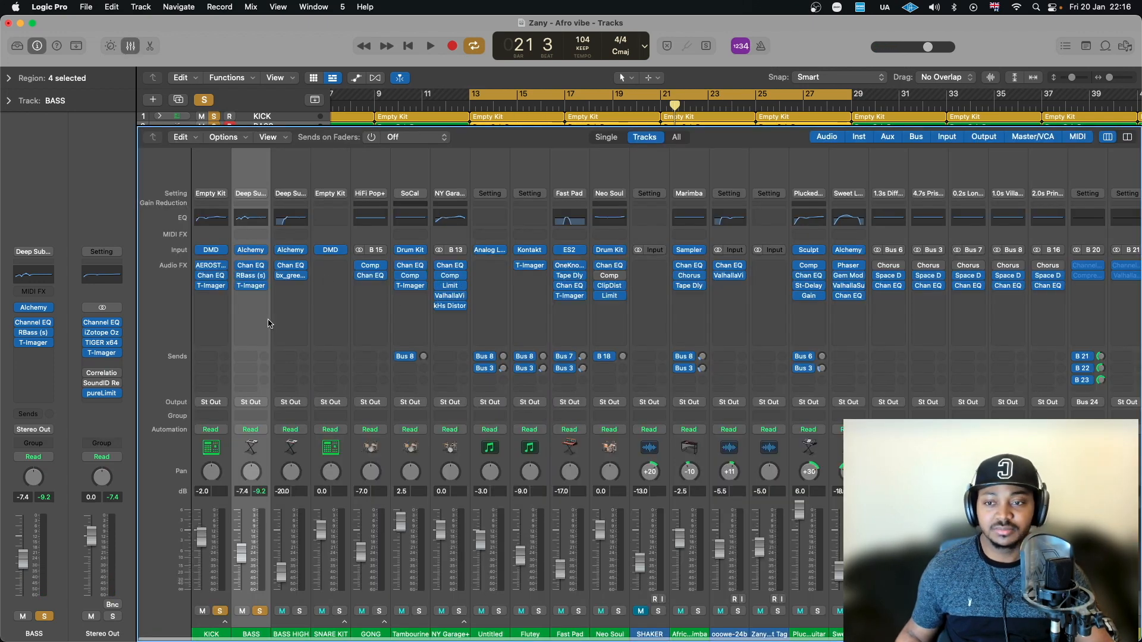
key("space")
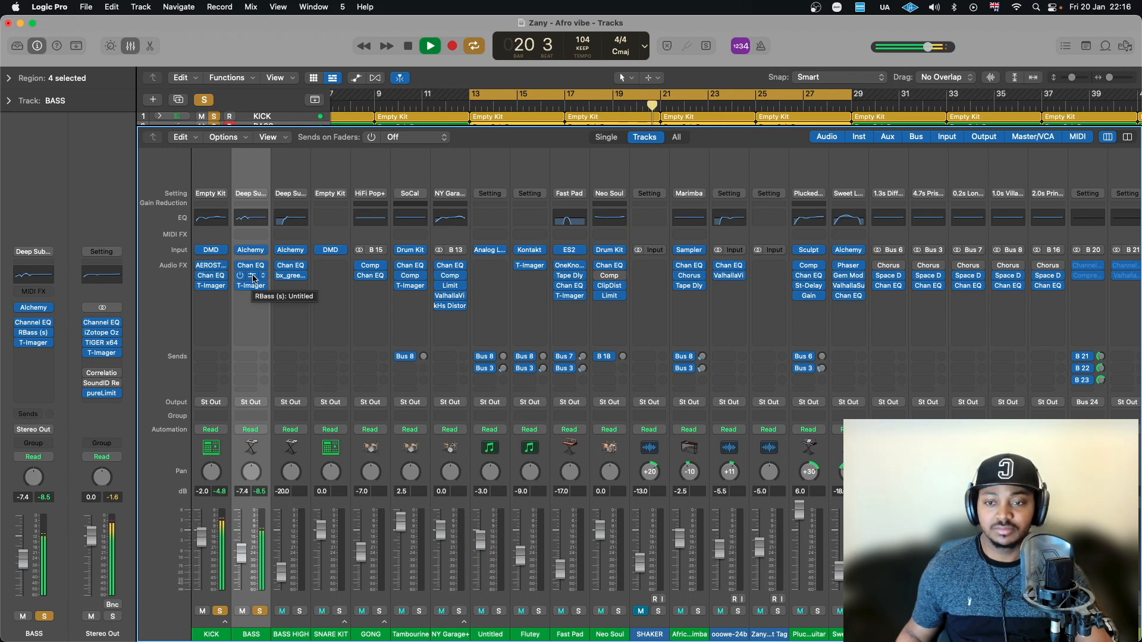
key("space")
left_click(130, 45)
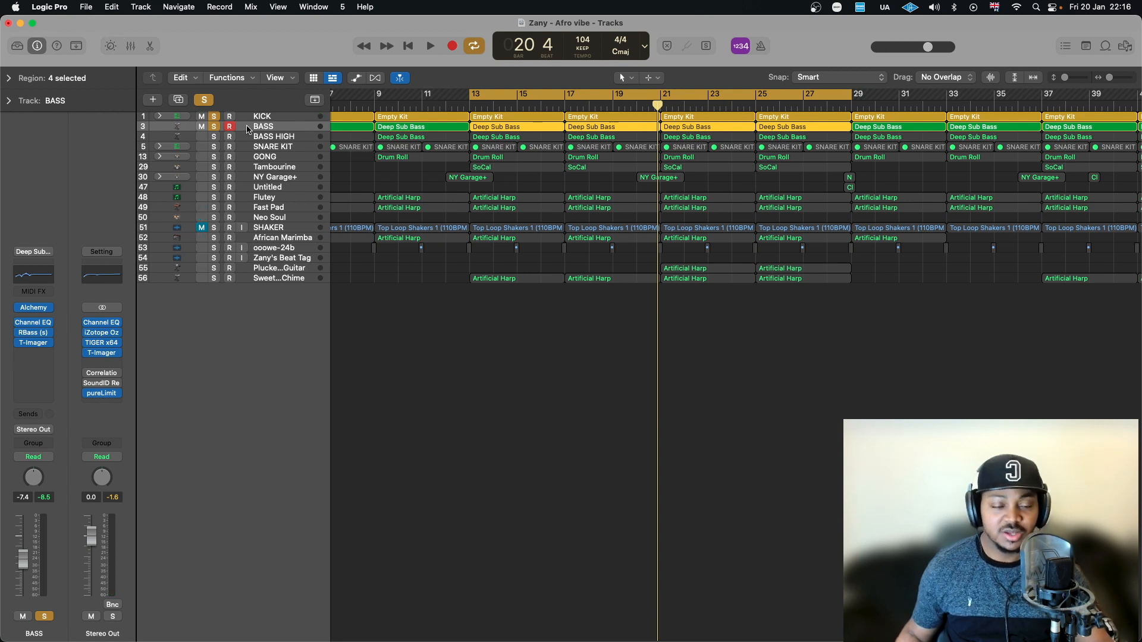
Review the T-Imager settings on the KICK track and close the plug-in
left_click(284, 118)
left_click(39, 347)
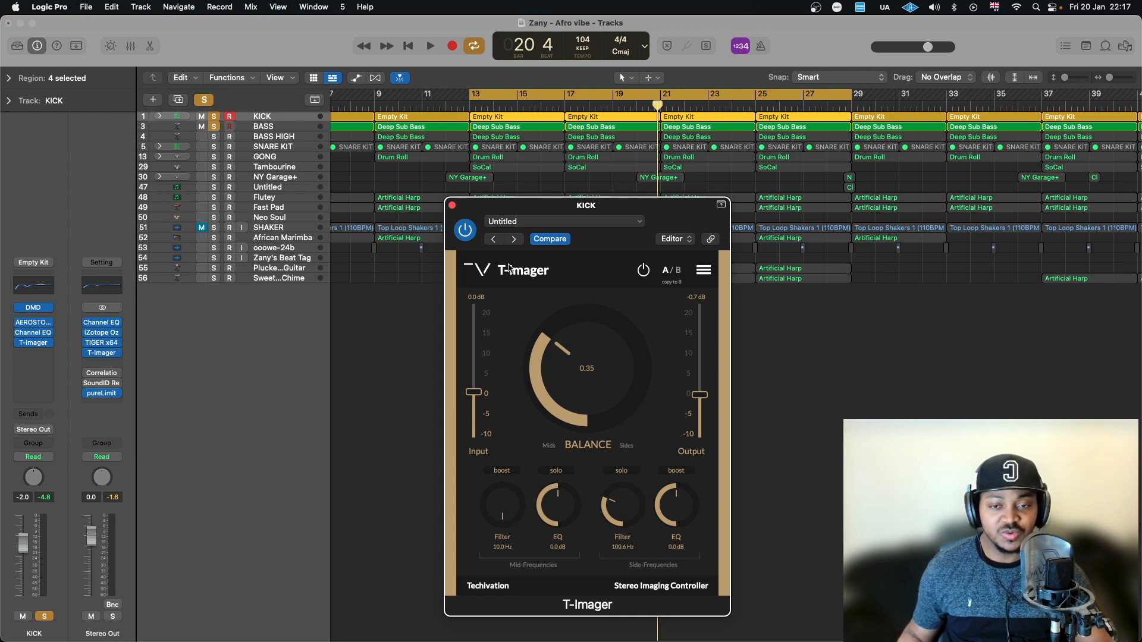
left_click(452, 206)
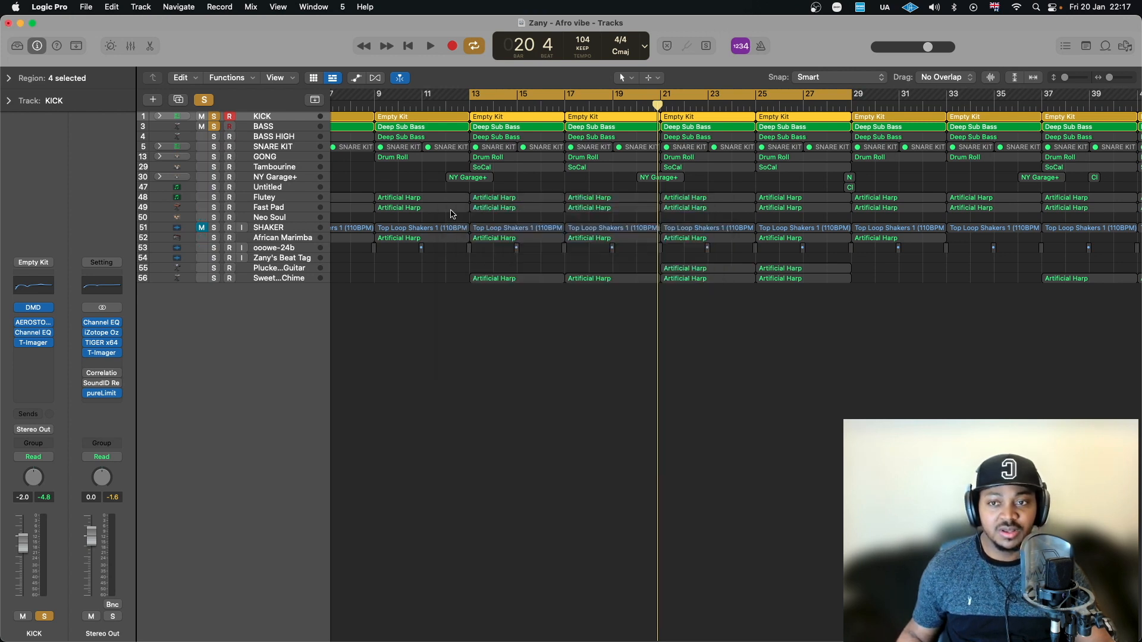
Review the T-Imager settings on the BASS track and close the plug-in
left_click(277, 128)
left_click(41, 345)
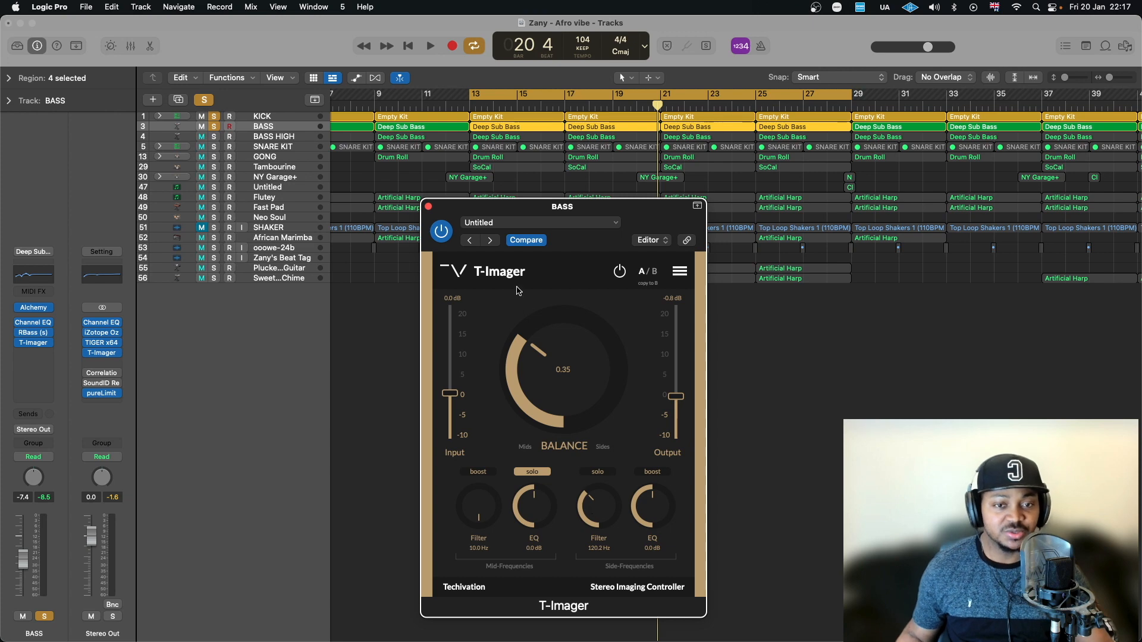
left_click(428, 211)
Audition the Flutey track in solo with its T-Imager bypassed and re-enabled
left_click(308, 196)
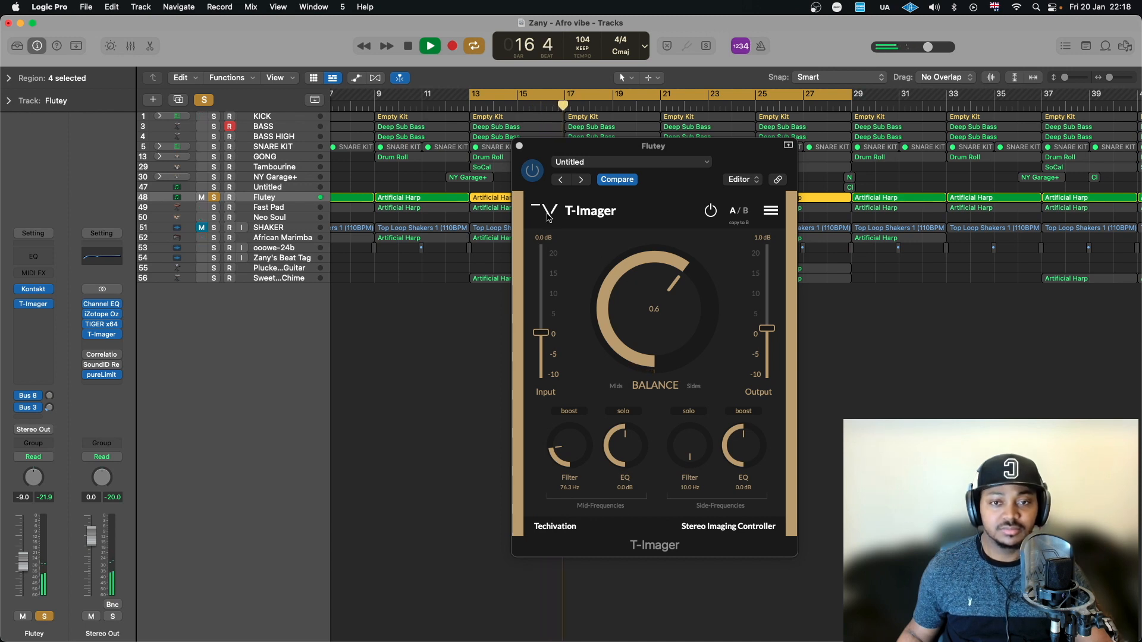
left_click(532, 171)
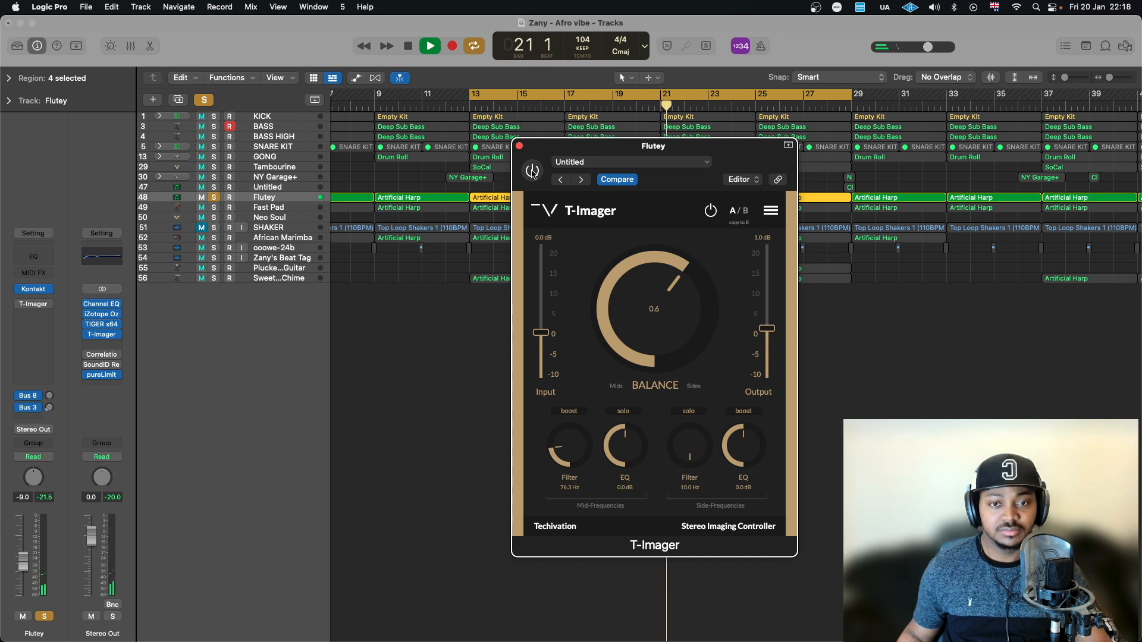
left_click(533, 172)
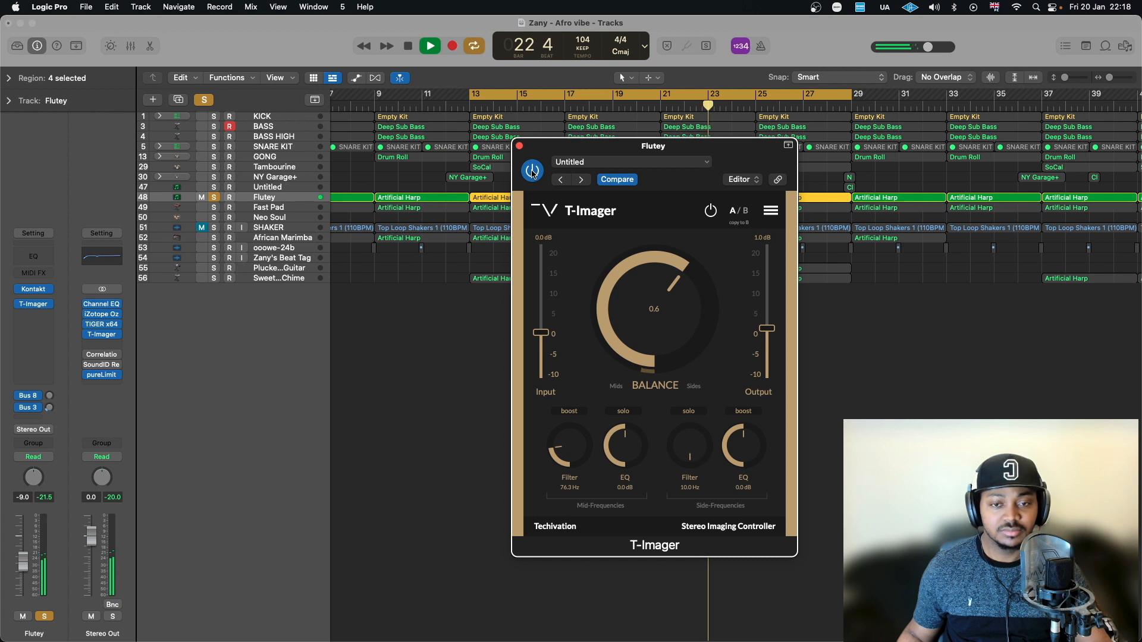
key("space")
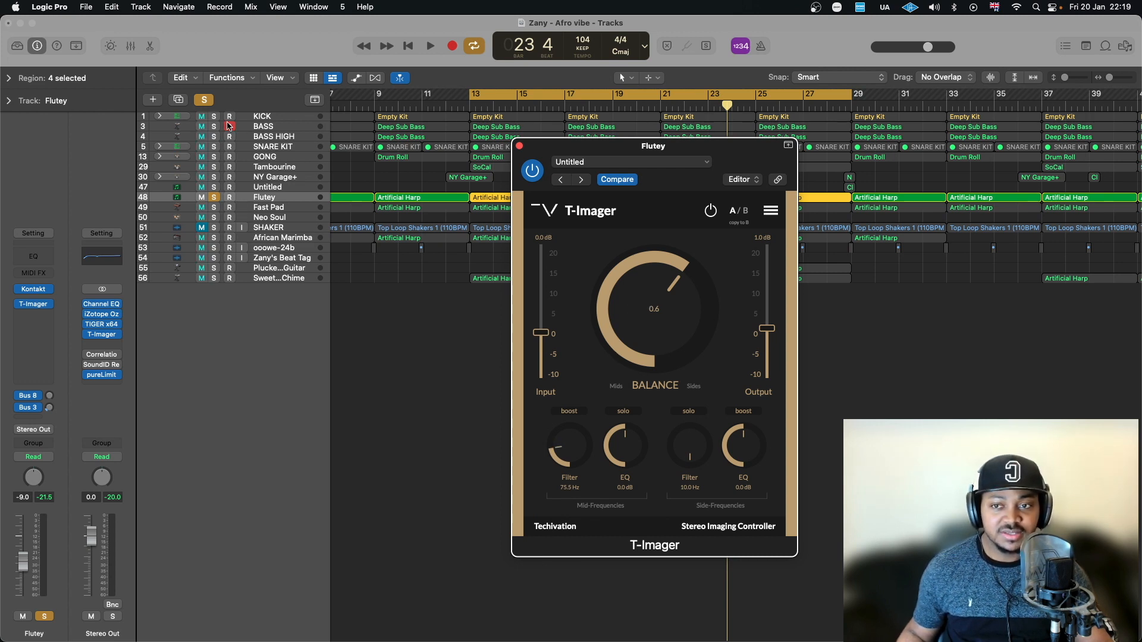
Solo KICK, BASS, BASS HIGH and SNARE KIT alongside Flutey and audition them together
left_click_drag(214, 117, 214, 126)
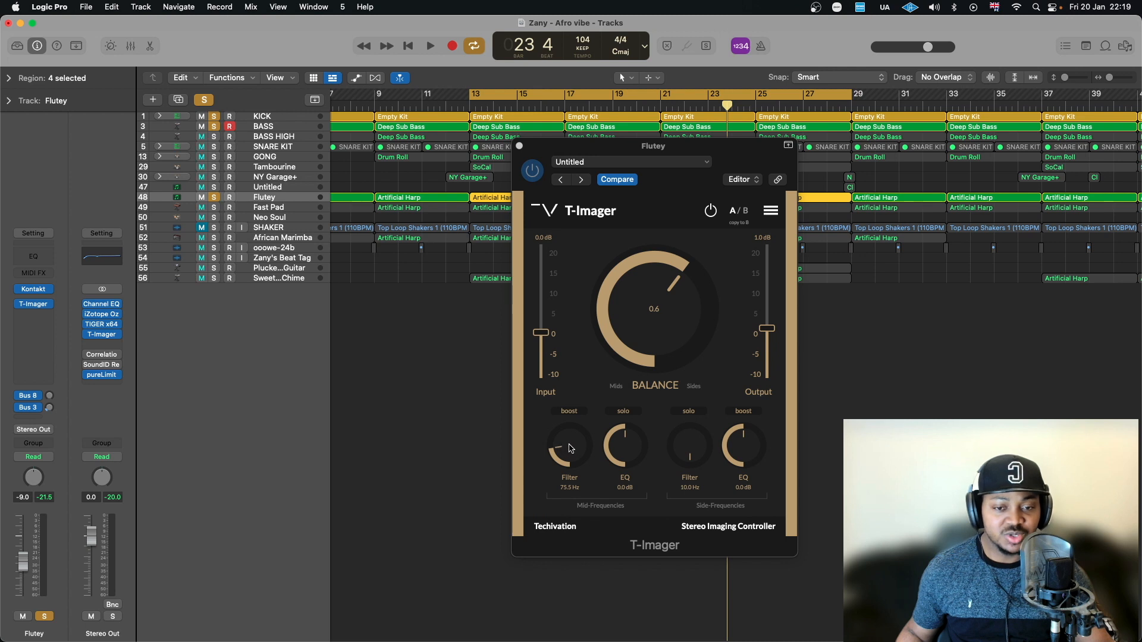
key("space")
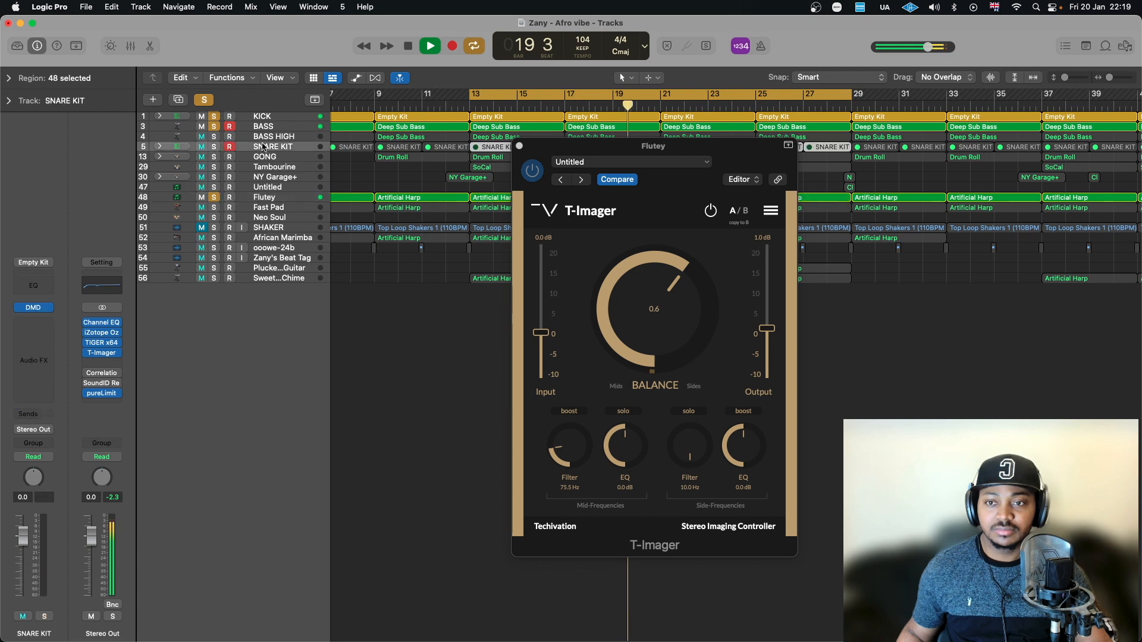
left_click(265, 147)
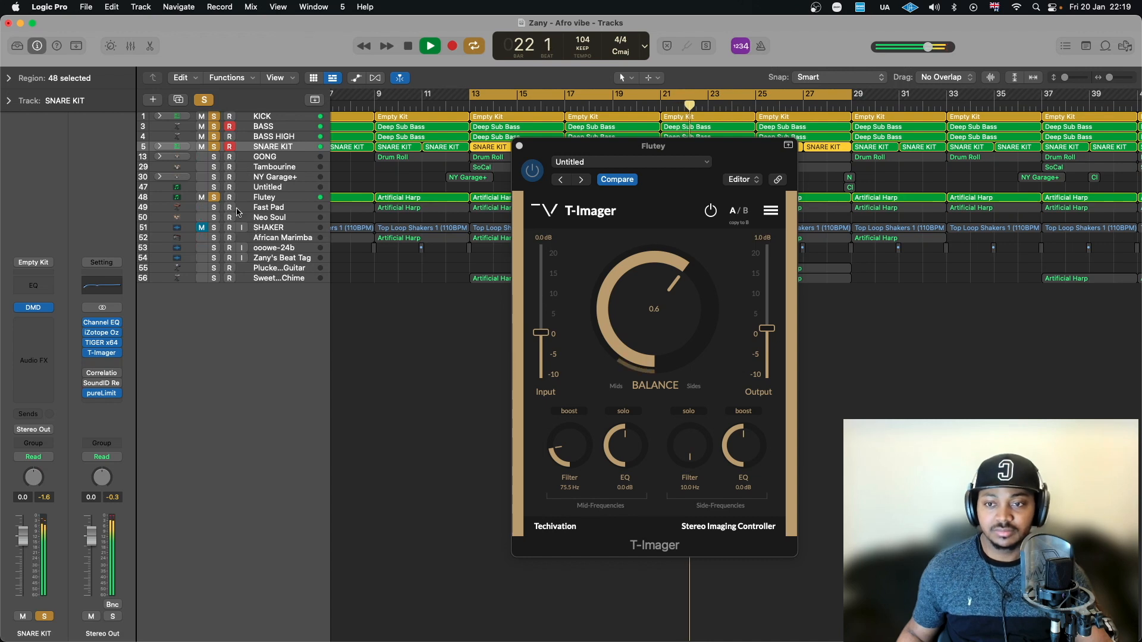
Stop playback, solo Fast Pad in place of Flutey and open the T-Imager on Fast Pad
left_click(255, 210)
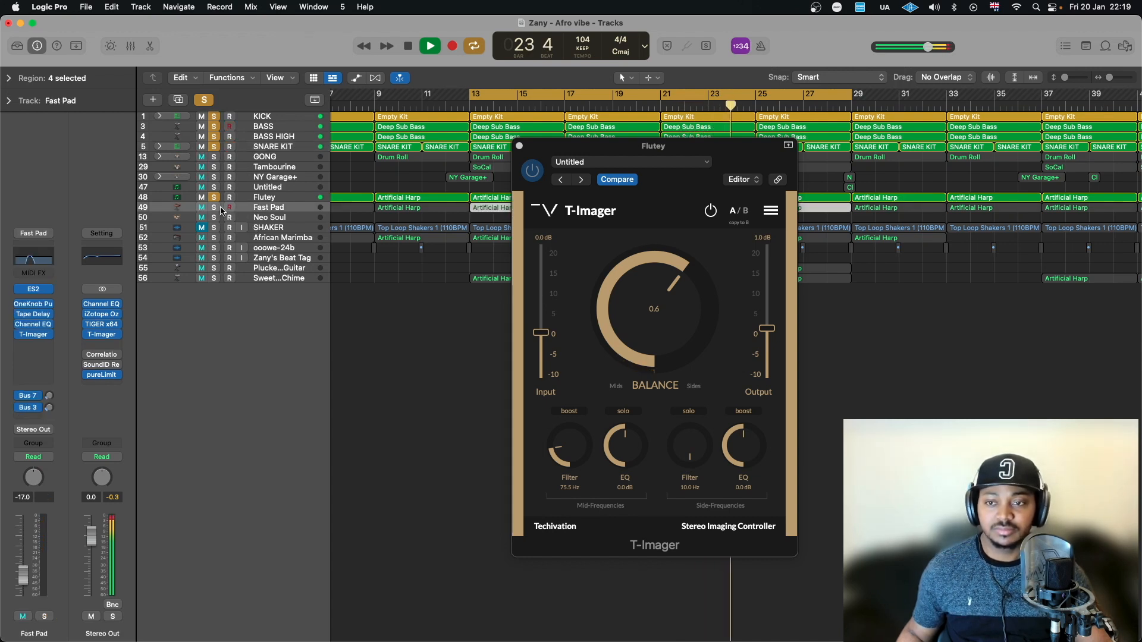
key("space")
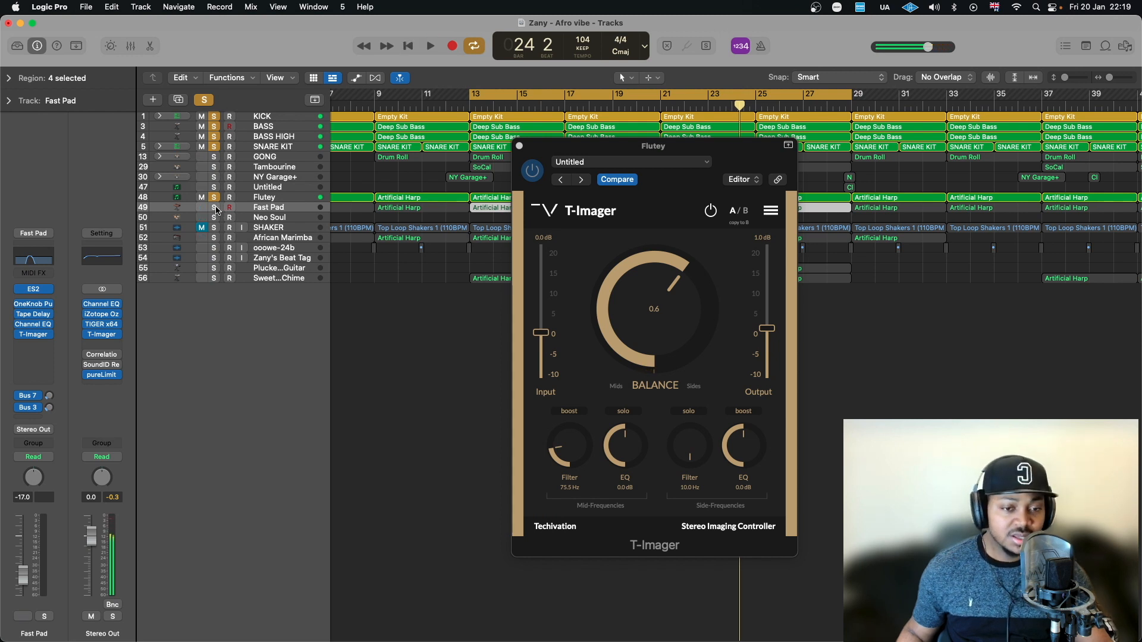
left_click(215, 207)
left_click(214, 208)
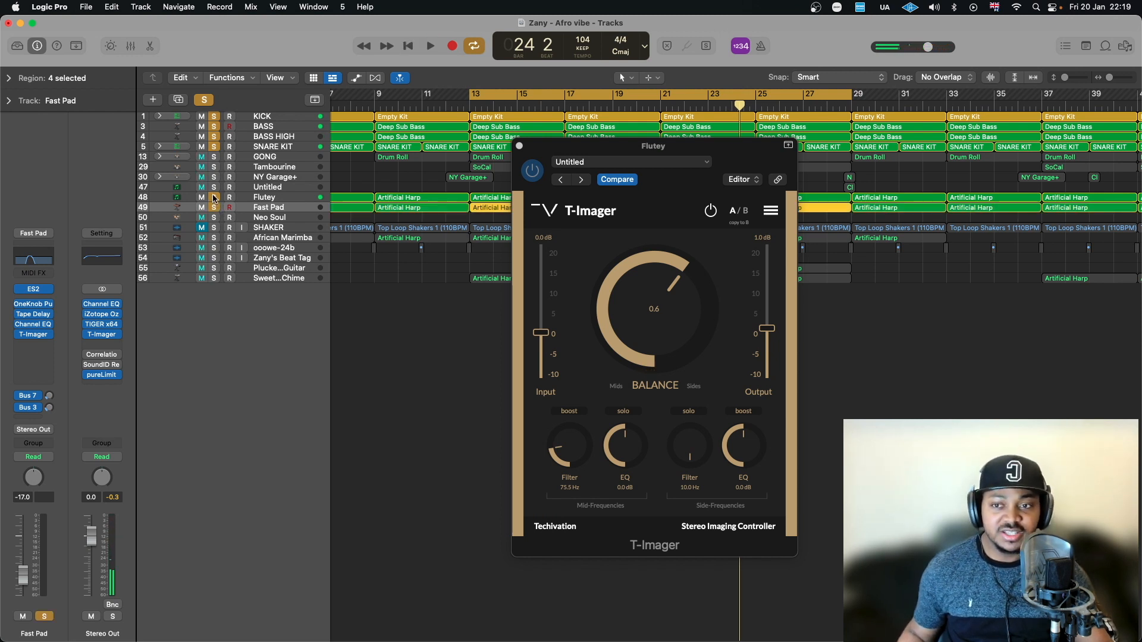
left_click(214, 197)
left_click(33, 334)
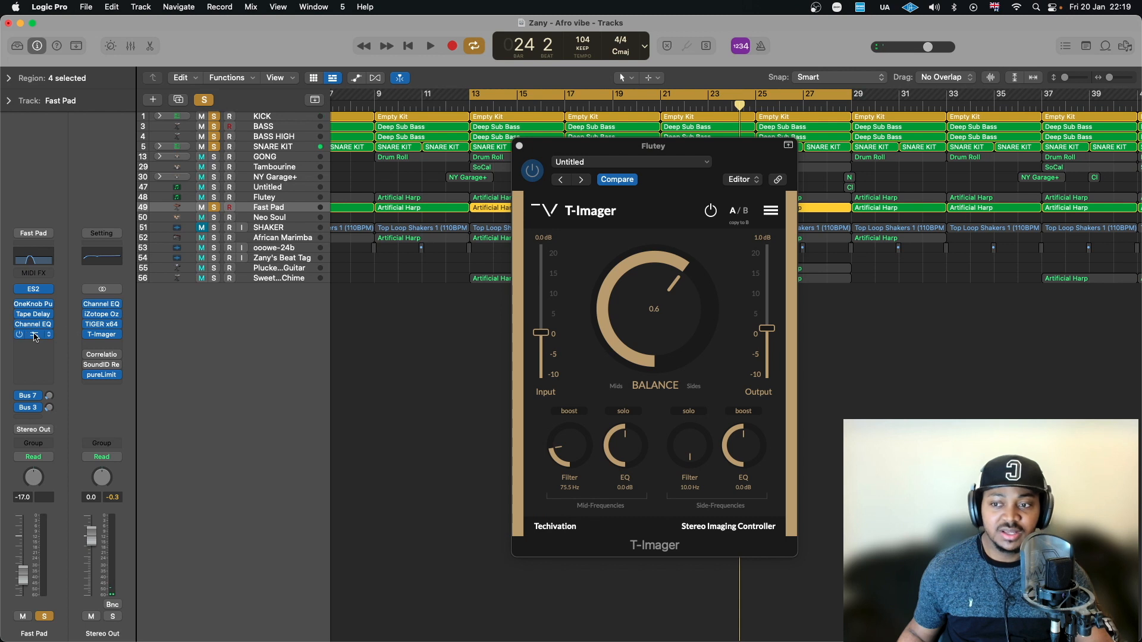
left_click_drag(622, 233, 592, 191)
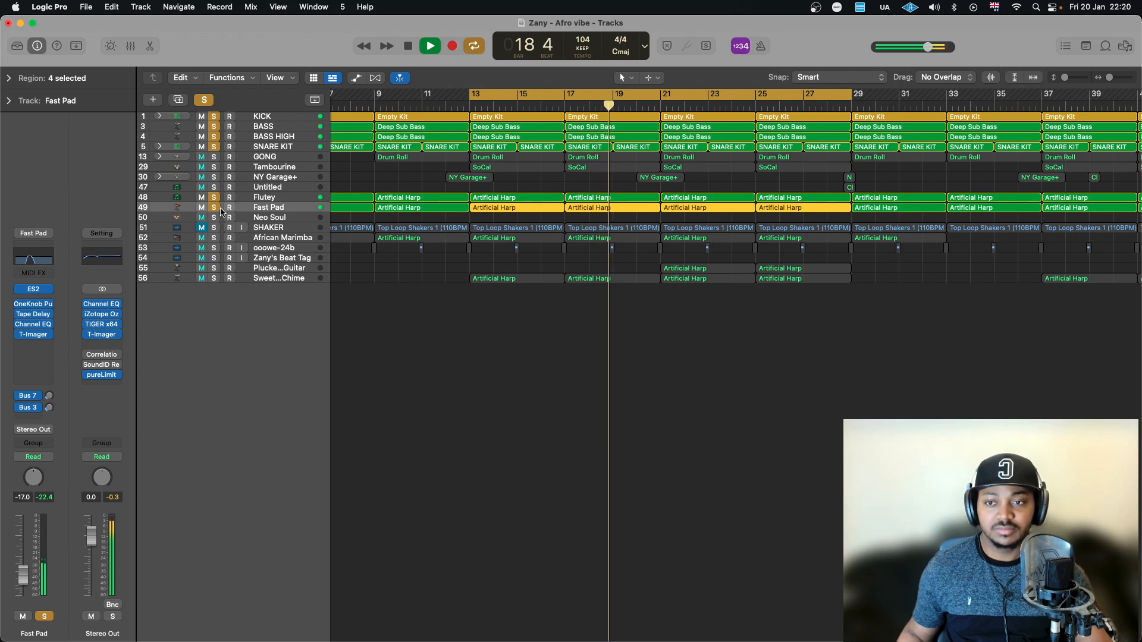
Compare Fast Pad with its T-Imager bypassed and enabled, unsoloing KICK, BASS, BASS HIGH and SNARE KIT to leave Flutey and Fast Pad
left_click(19, 336)
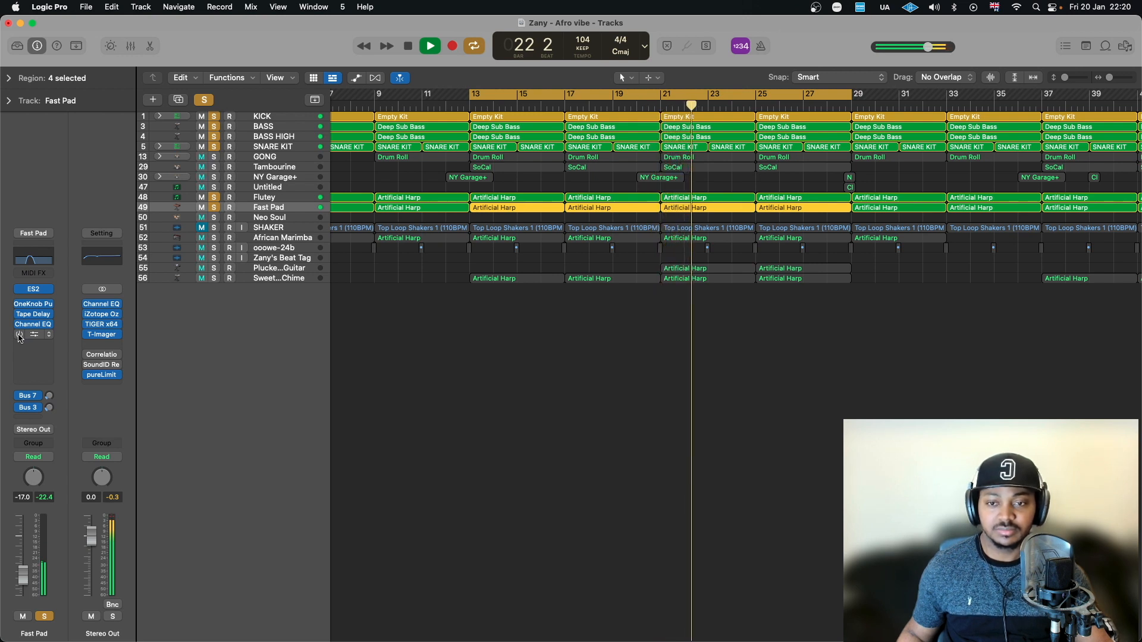
key("space")
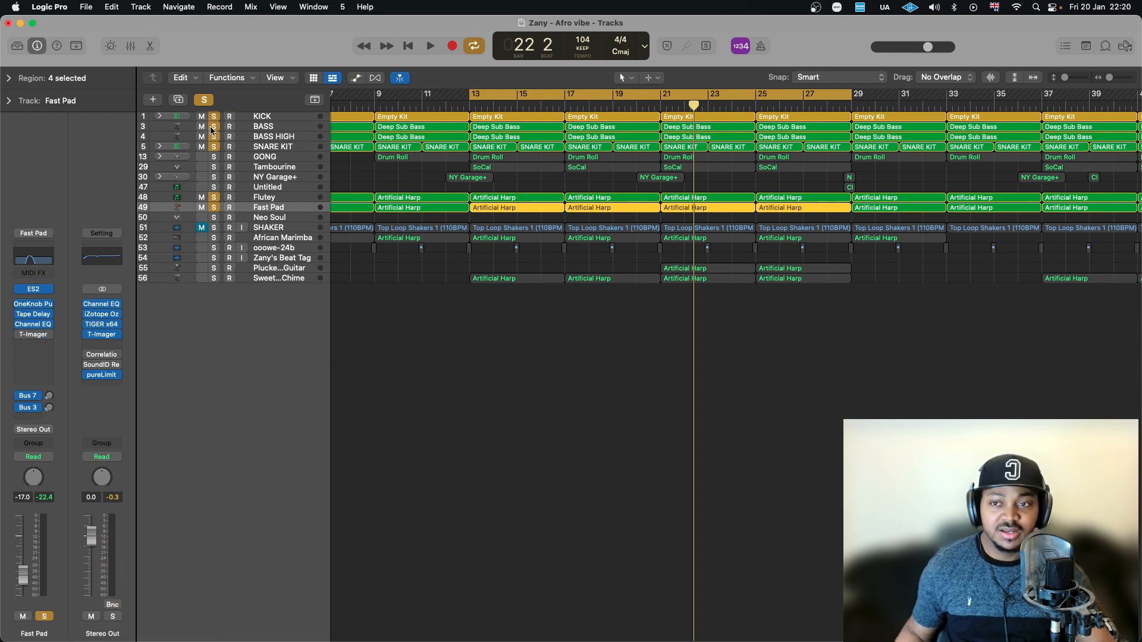
left_click_drag(214, 147, 221, 106)
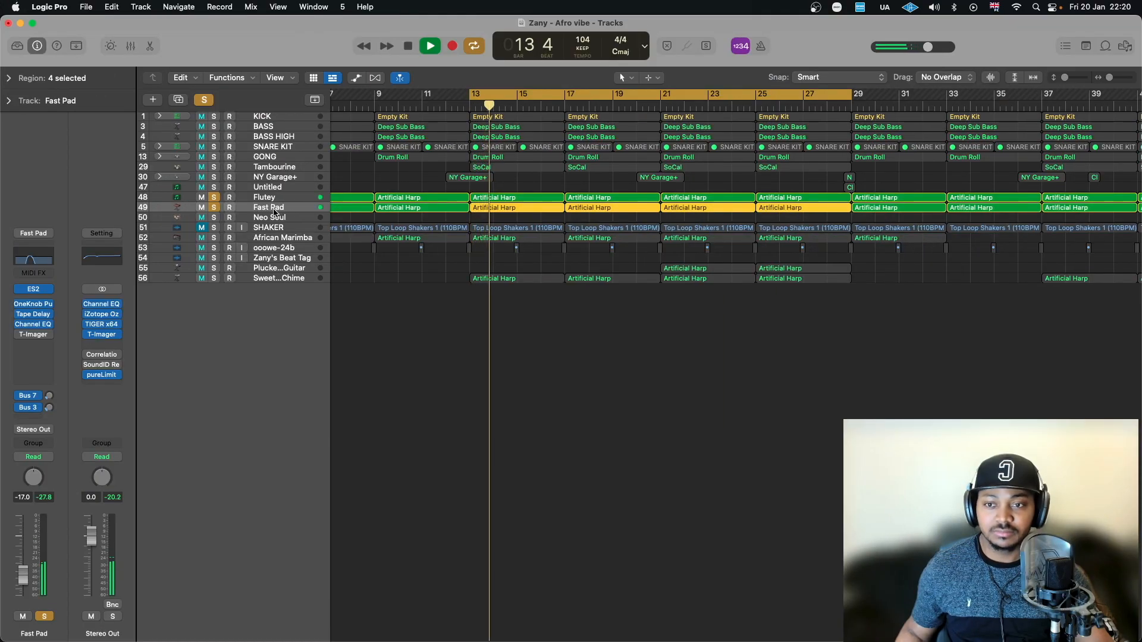
mouse_move(28, 339)
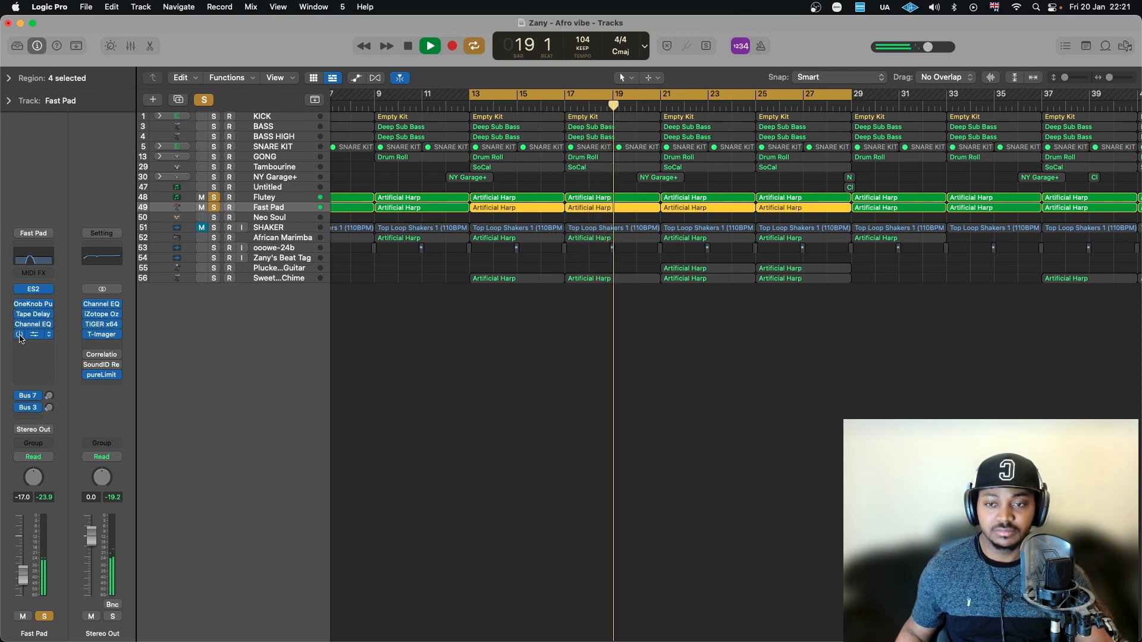
key("space")
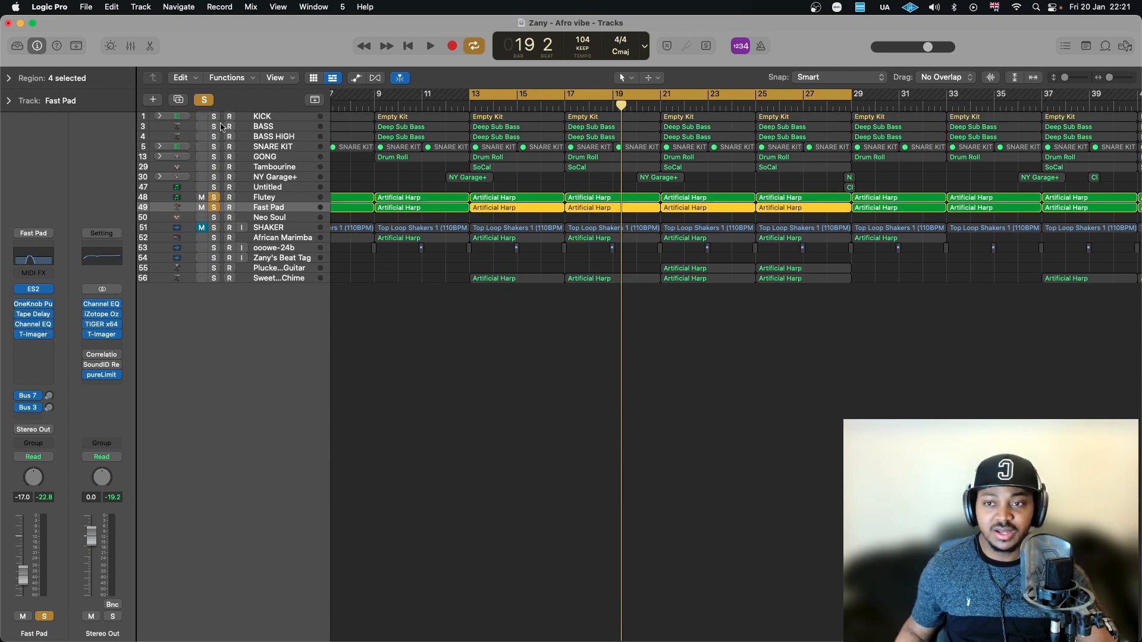
Clear all track solos and audition the full mix
left_click(205, 100)
key("space")
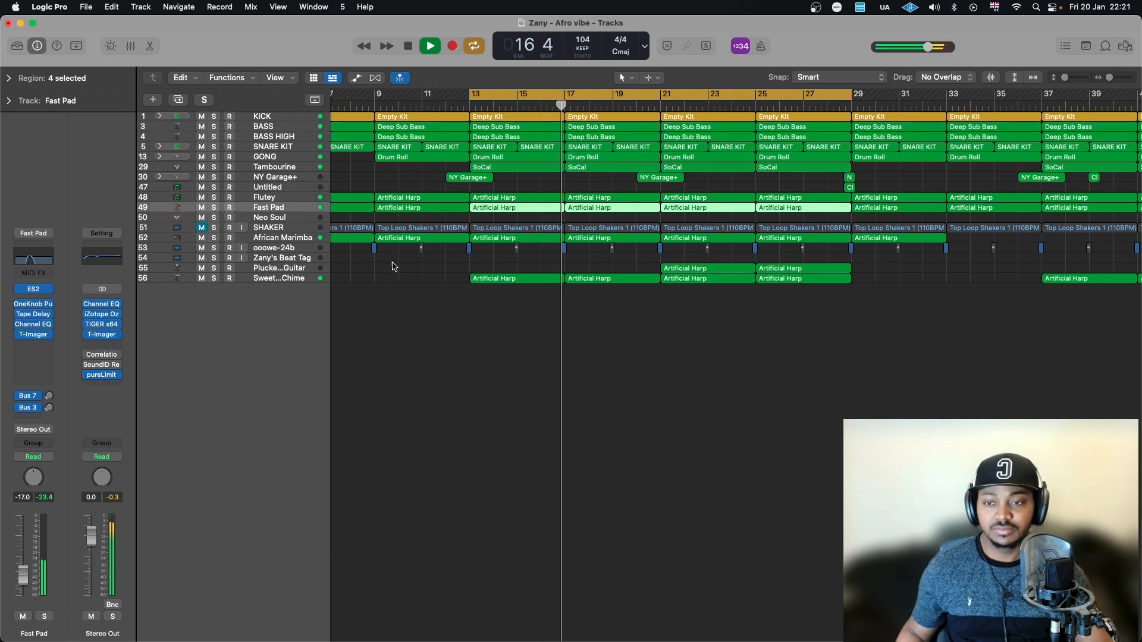
key("space")
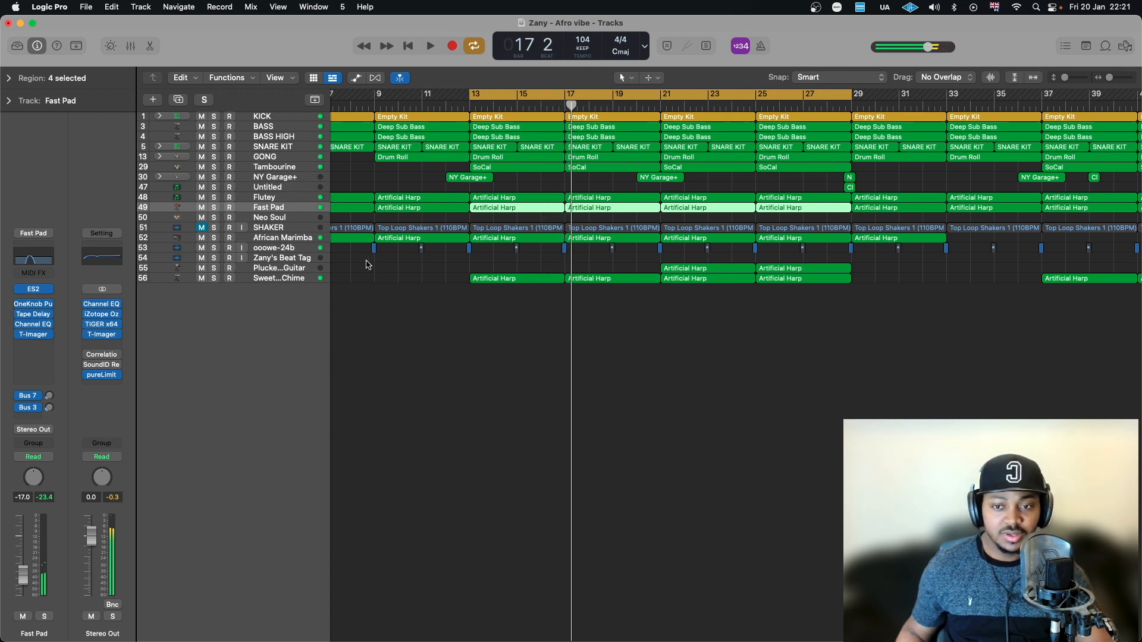
Open the T-Imager on Stereo Out and set its side-frequencies filter to 48.2 Hz during playback
left_click(102, 336)
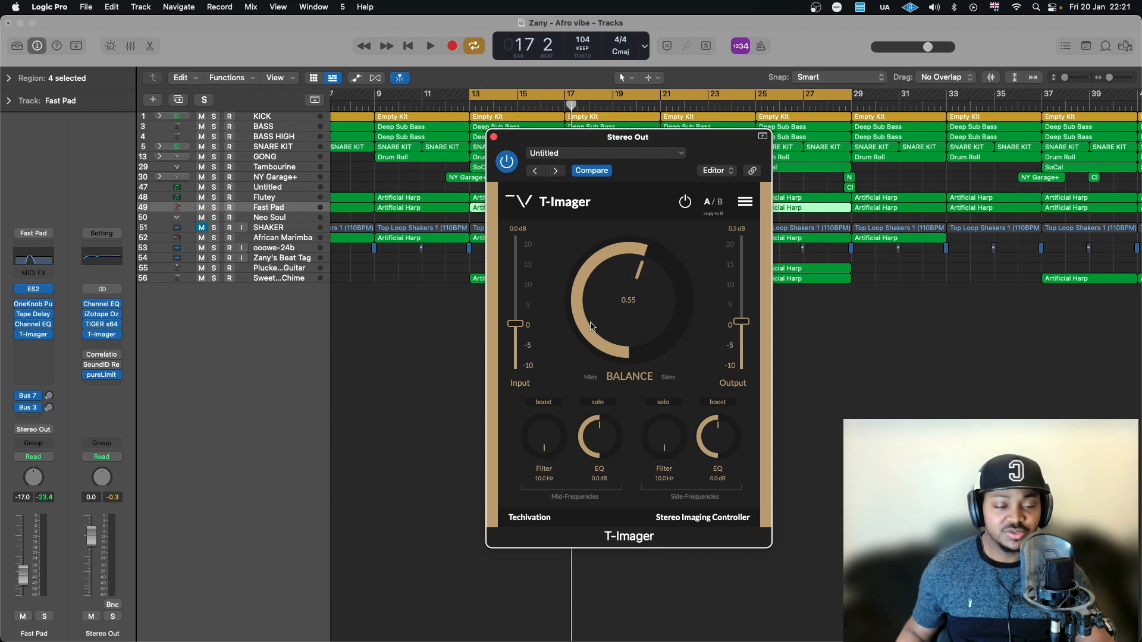
key("space")
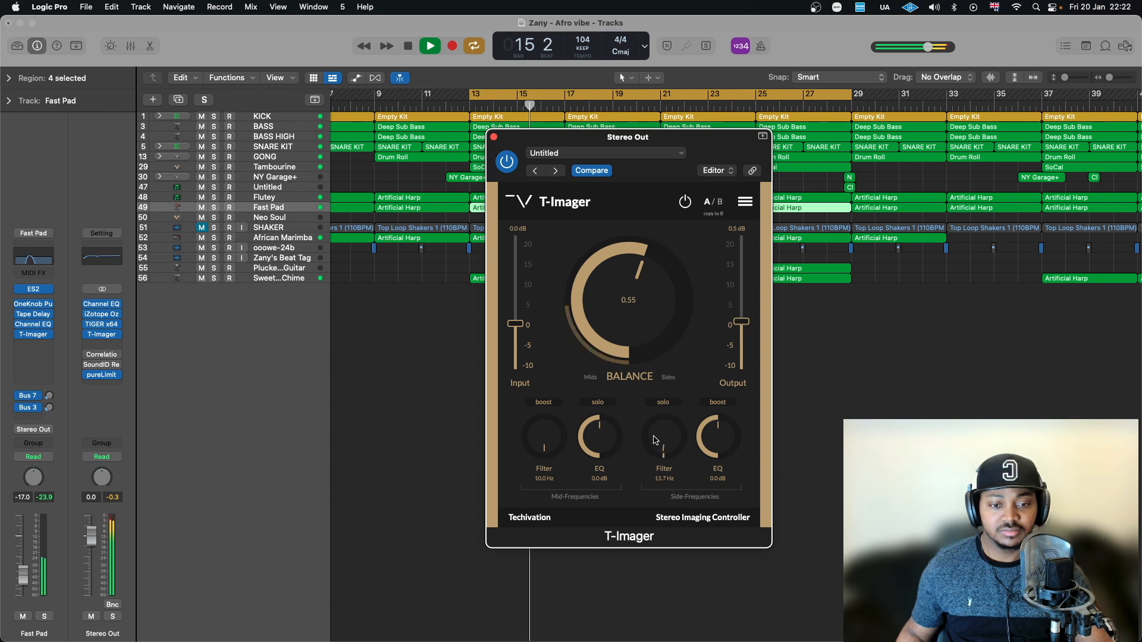
left_click_drag(664, 447, 659, 426)
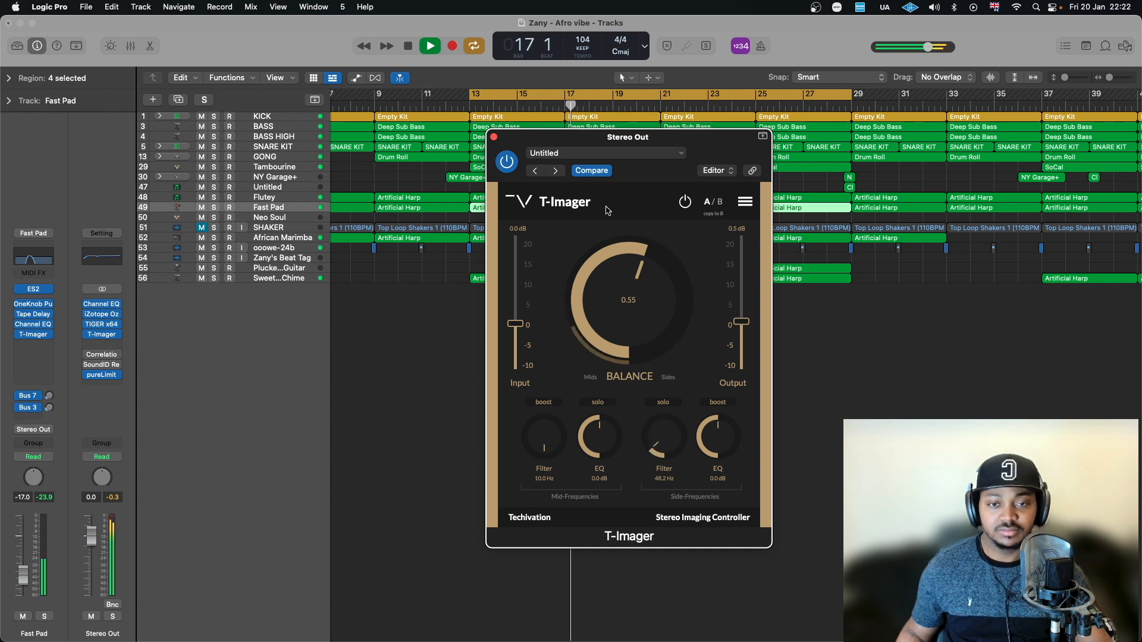
Set the Stereo Out T-Imager's balance to 0.56 and output to 0.7 dB, comparing the mix with the plug-in bypassed and enabled
left_click(507, 162)
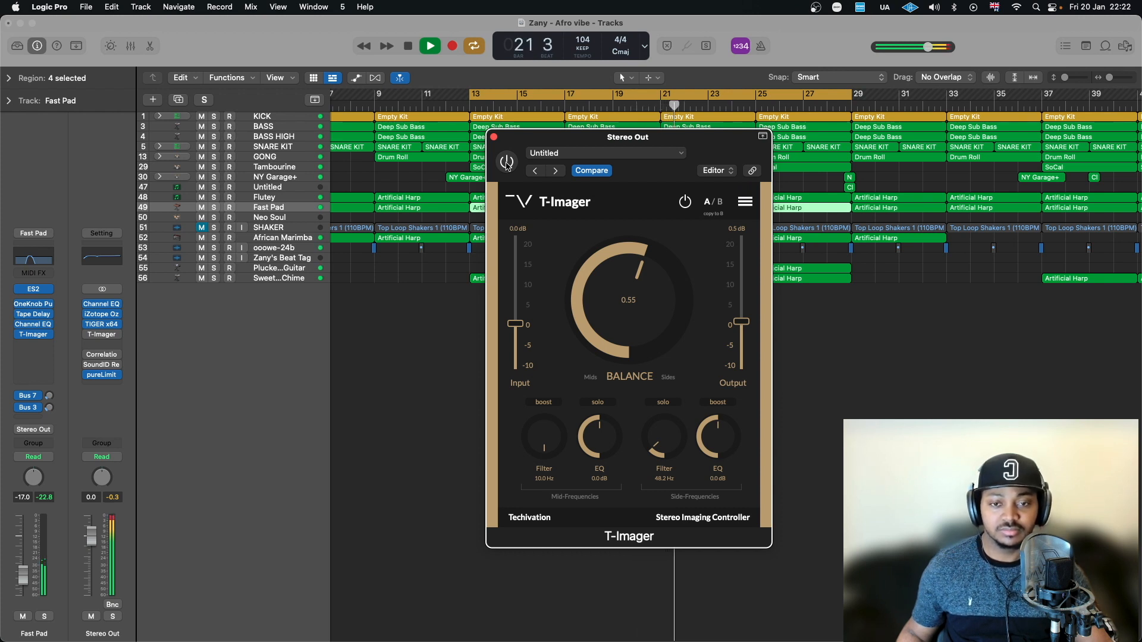
left_click(506, 162)
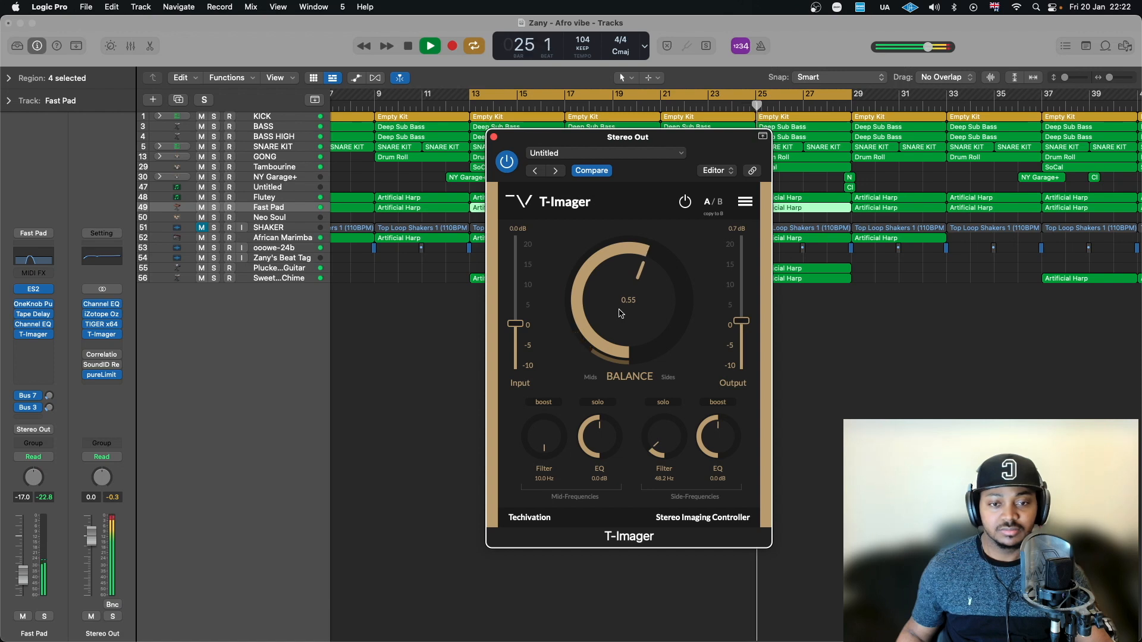
left_click_drag(619, 315, 620, 316)
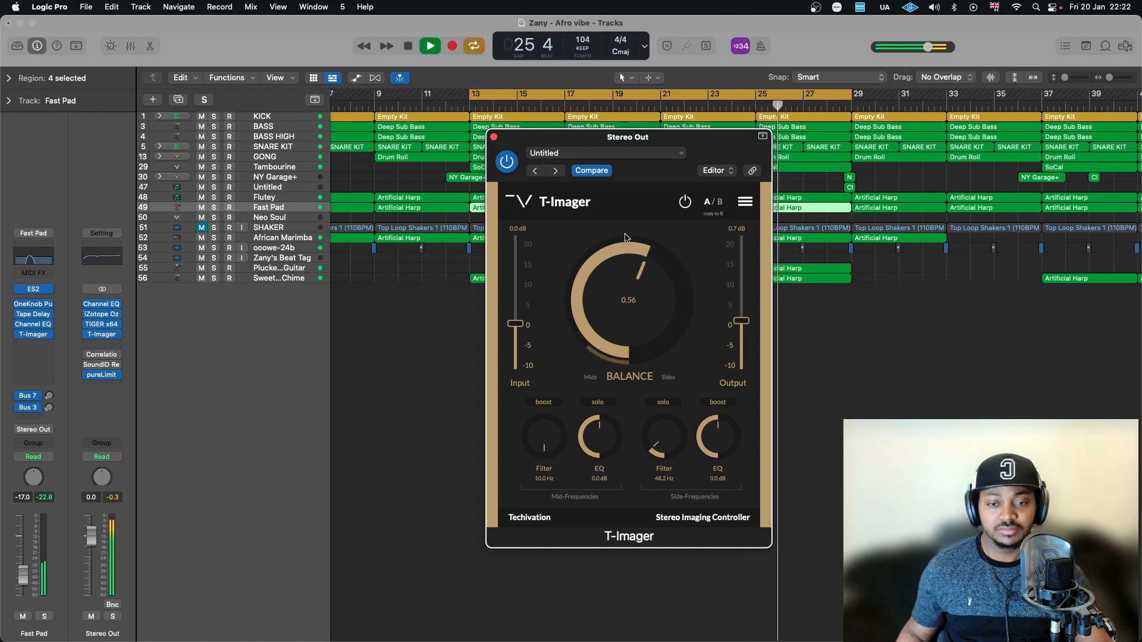
left_click(507, 162)
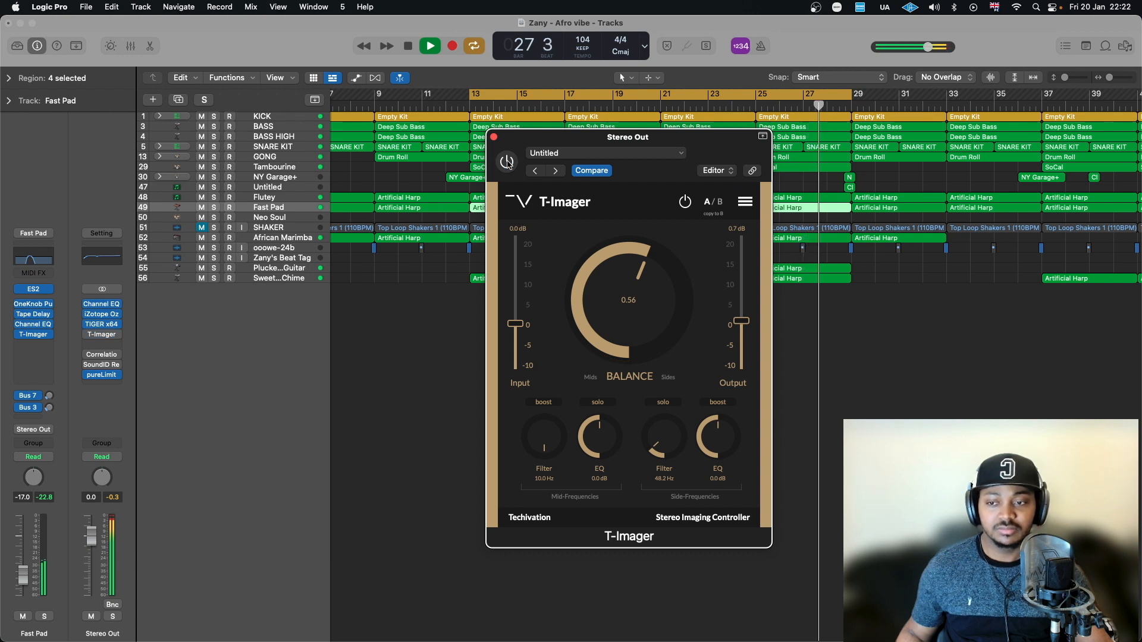
left_click(507, 162)
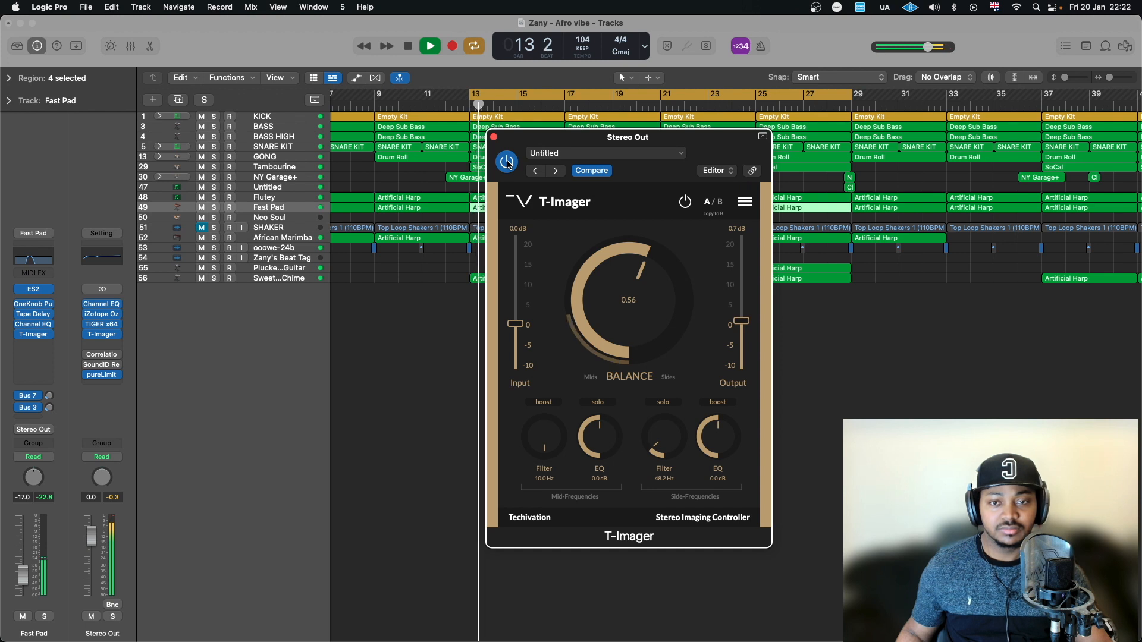
key("space")
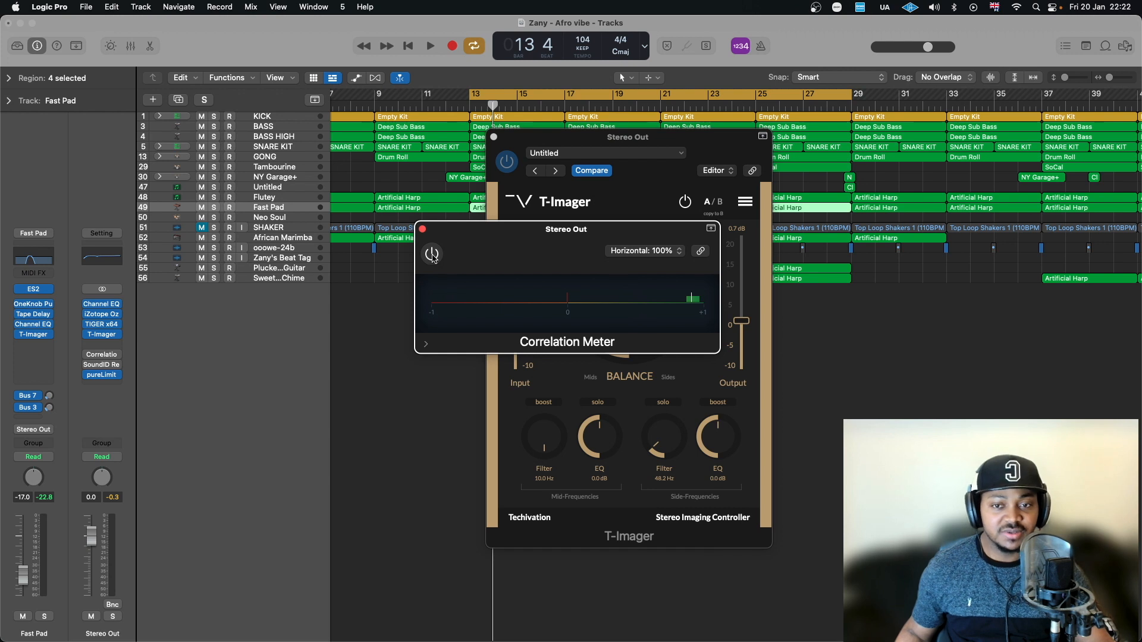
Enable the Correlation Meter on Stereo Out and arrange its window beside the T-Imager while the mix plays
left_click_drag(489, 240, 451, 261)
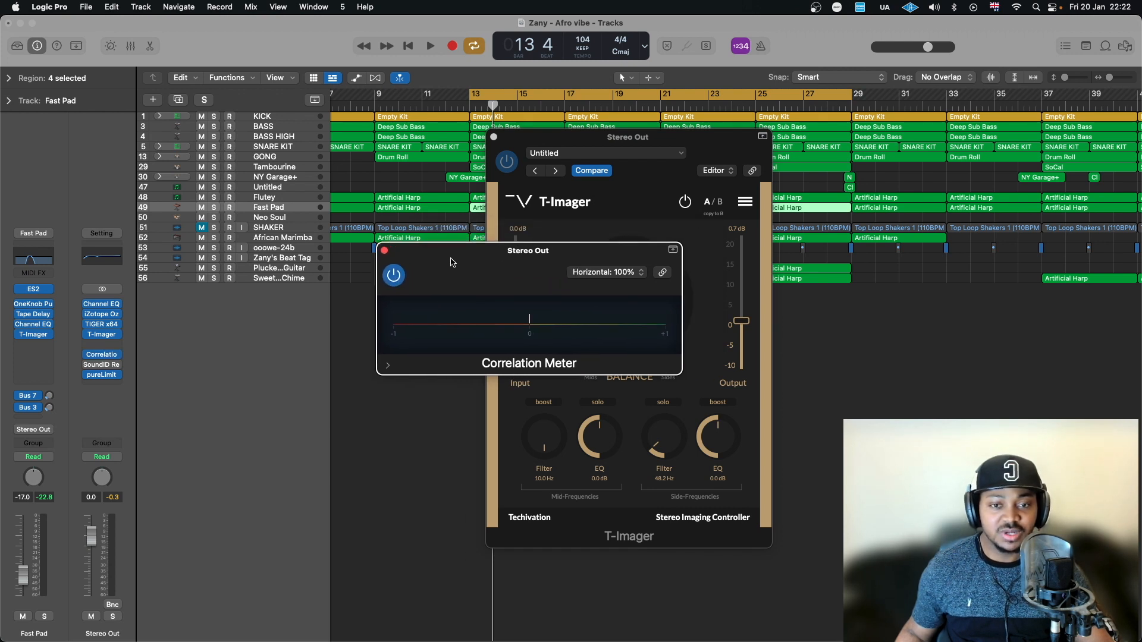
key("space")
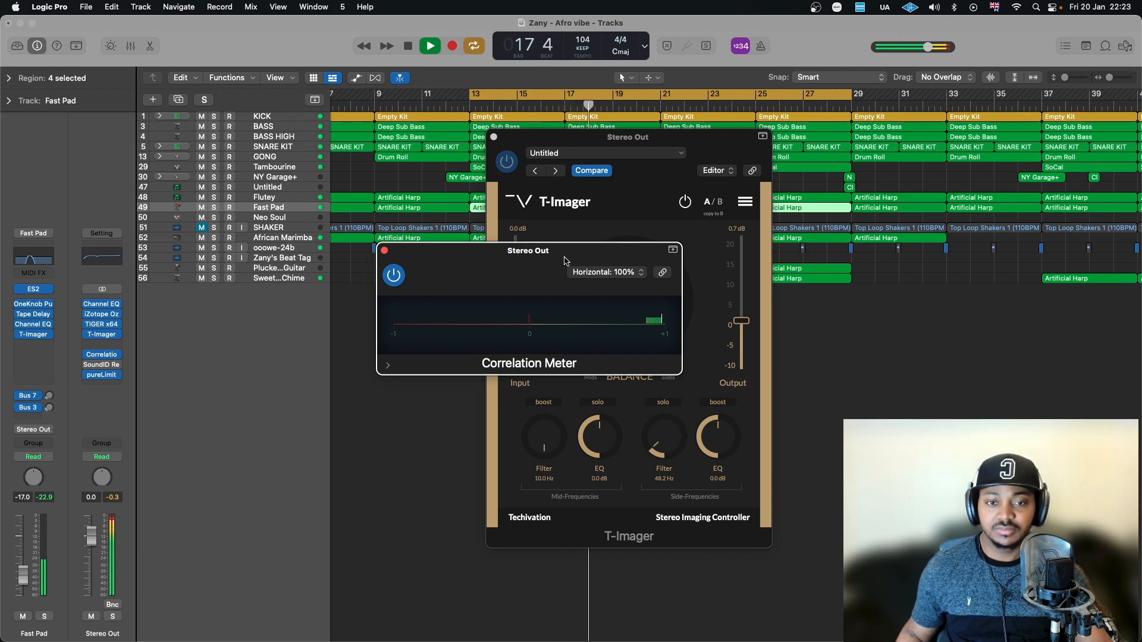
left_click_drag(564, 261, 352, 345)
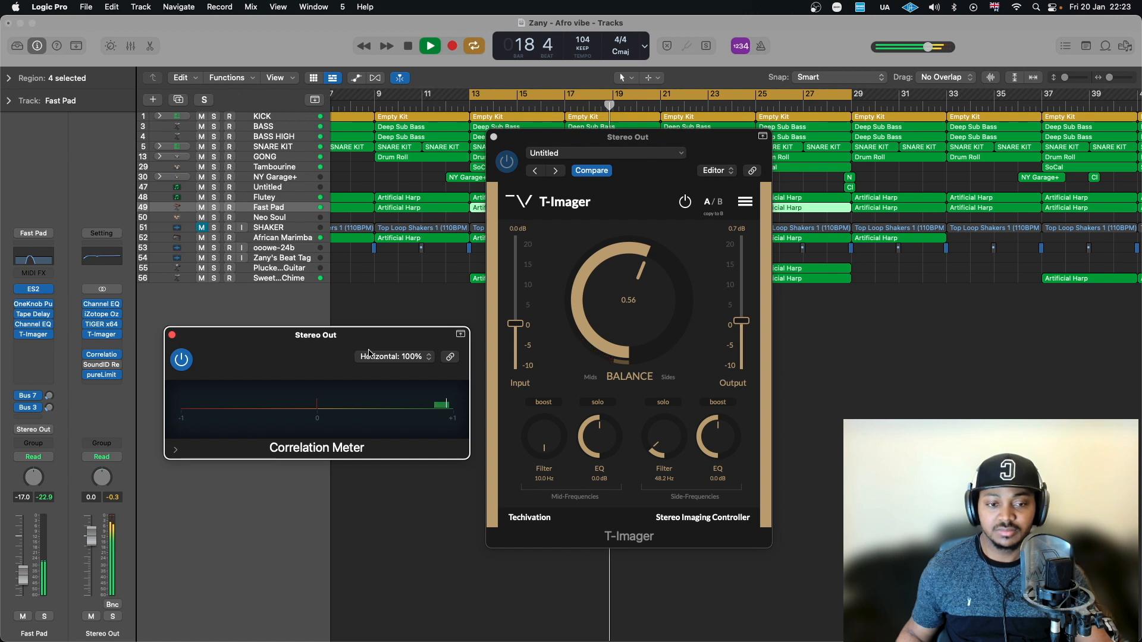
left_click_drag(628, 140, 592, 128)
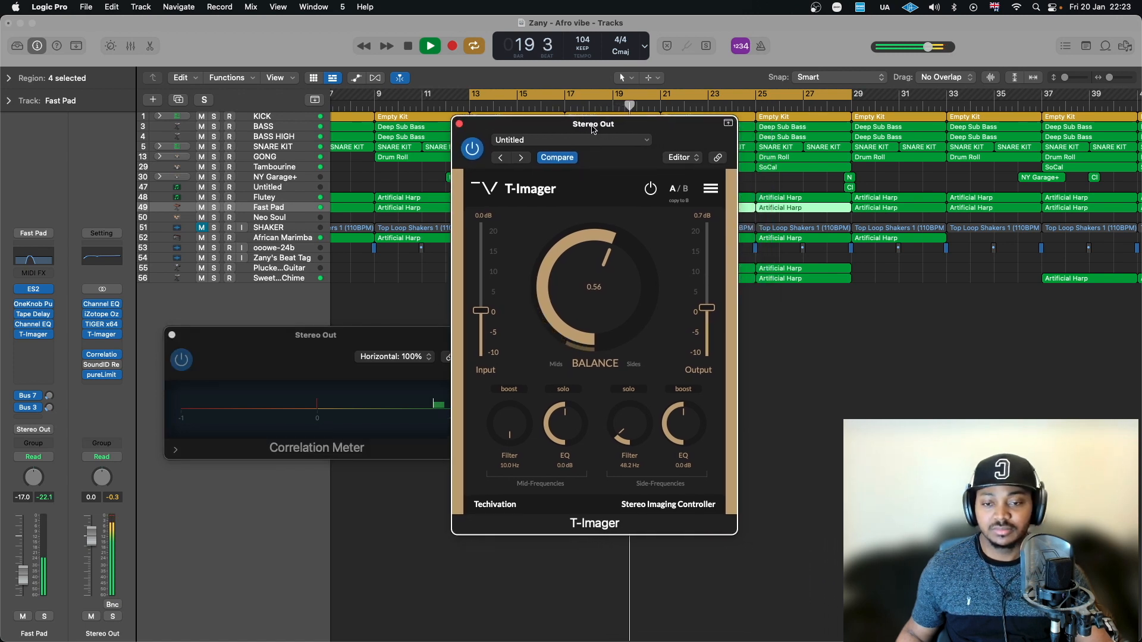
left_click_drag(383, 337, 390, 271)
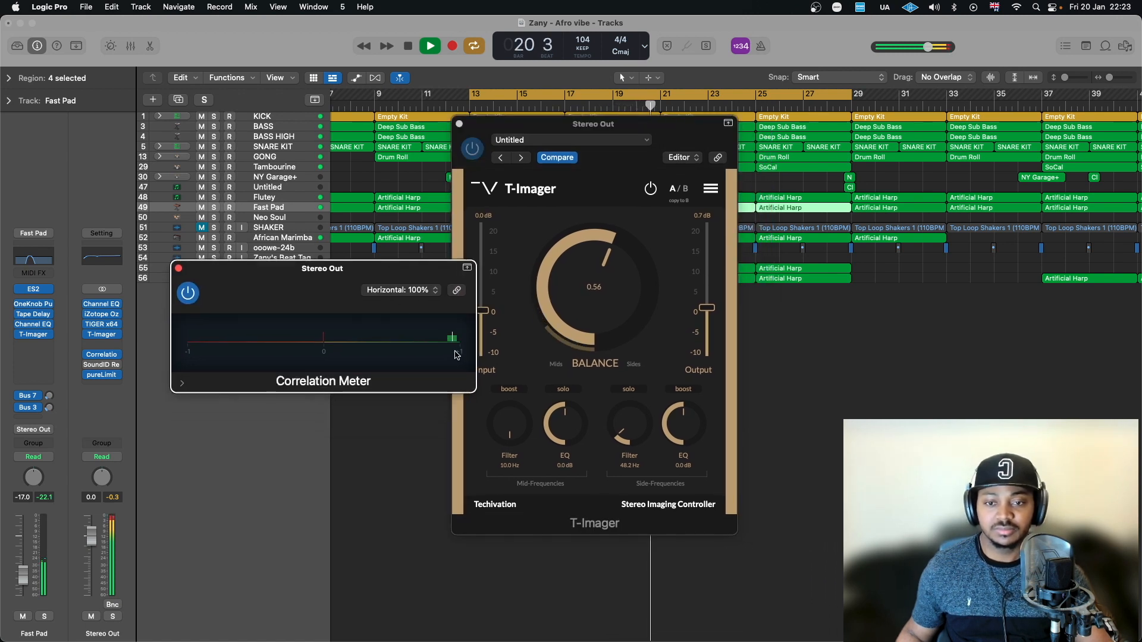
Try Stereo Out T-Imager balances of 0.7 and 0.91 against the Correlation Meter, set it to 0.83 and stop playback
left_click_drag(597, 262, 600, 237)
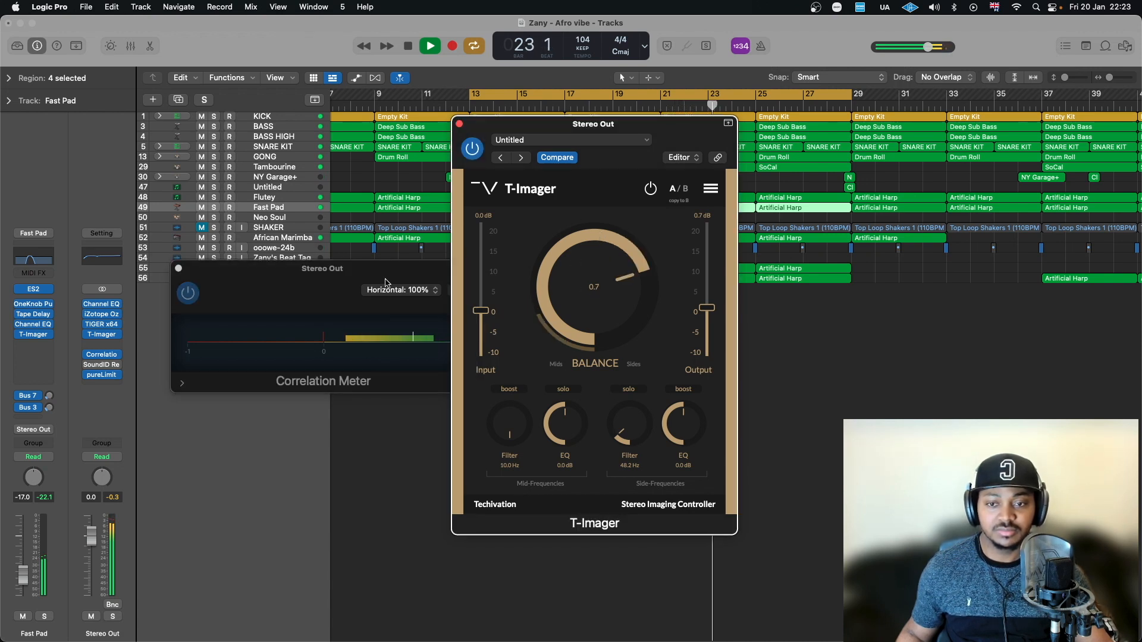
left_click_drag(386, 282, 341, 287)
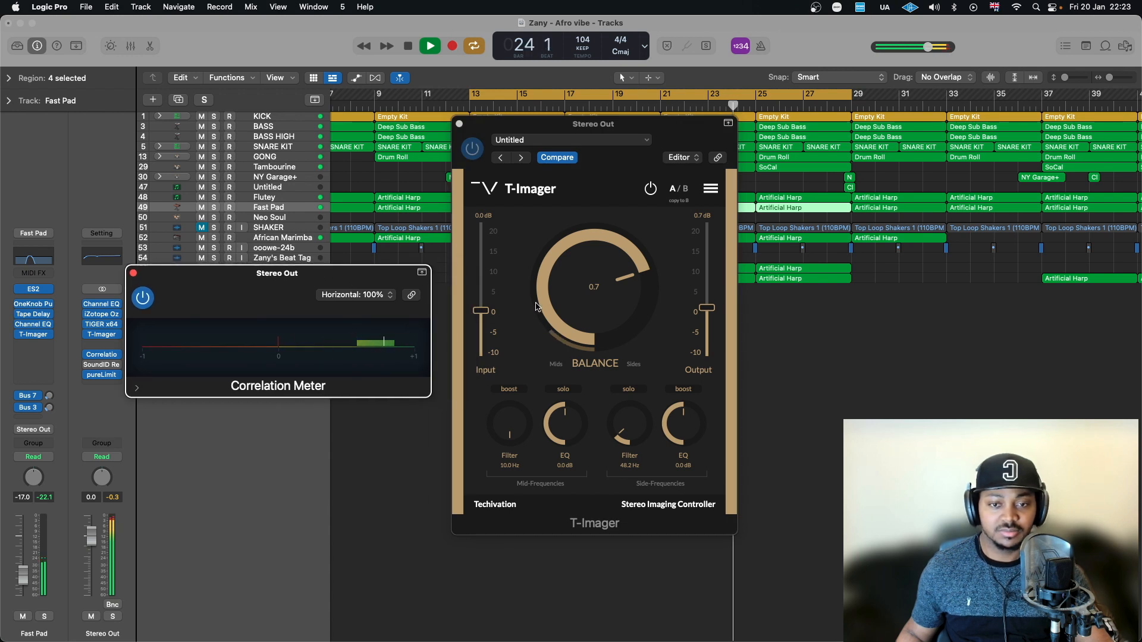
left_click_drag(580, 287, 599, 206)
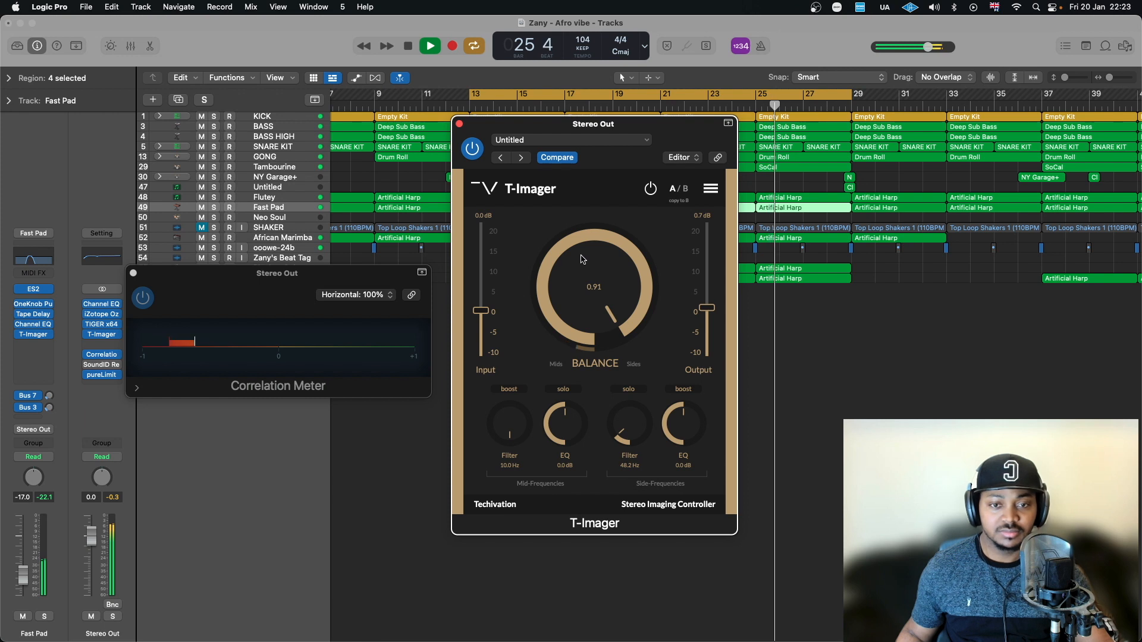
left_click_drag(583, 259, 578, 304)
key("space")
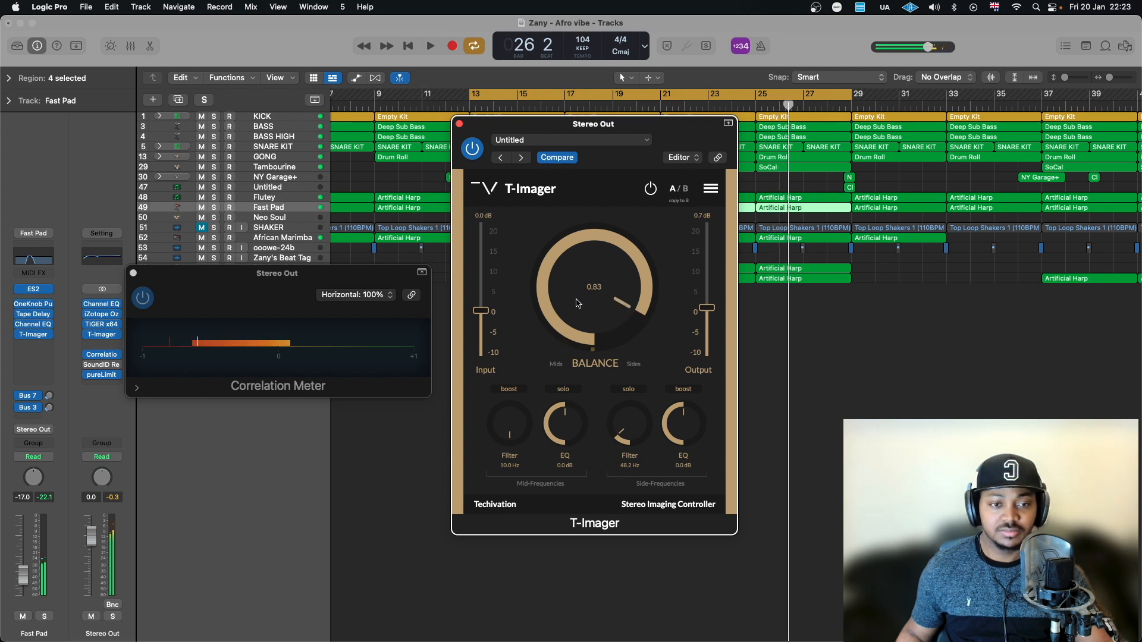